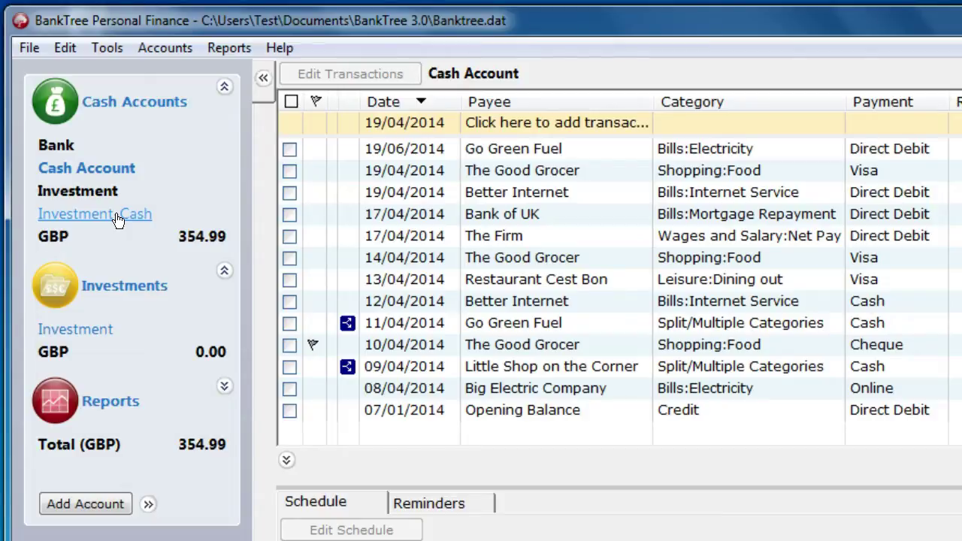
Hide the linked accounts in the account list and show them again.
click(92, 132)
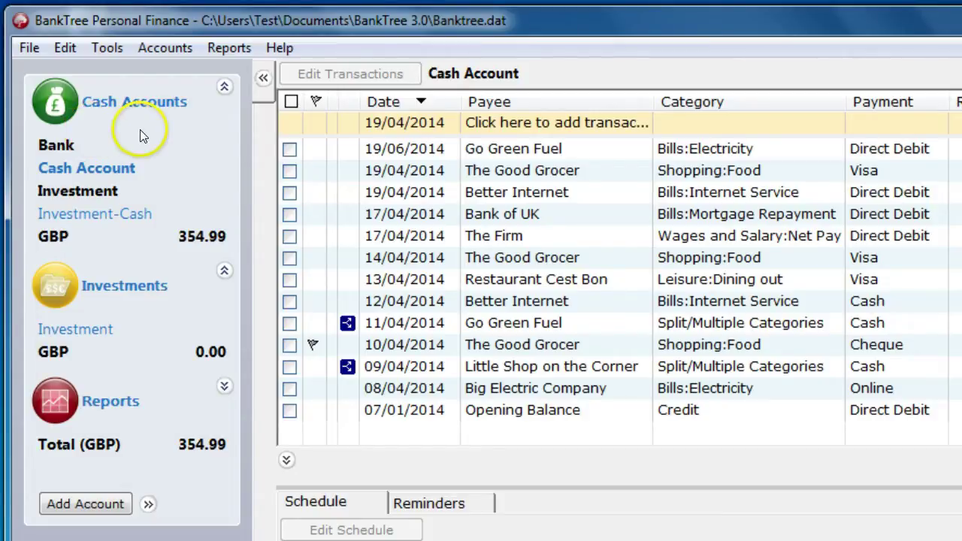
right_click(265, 89)
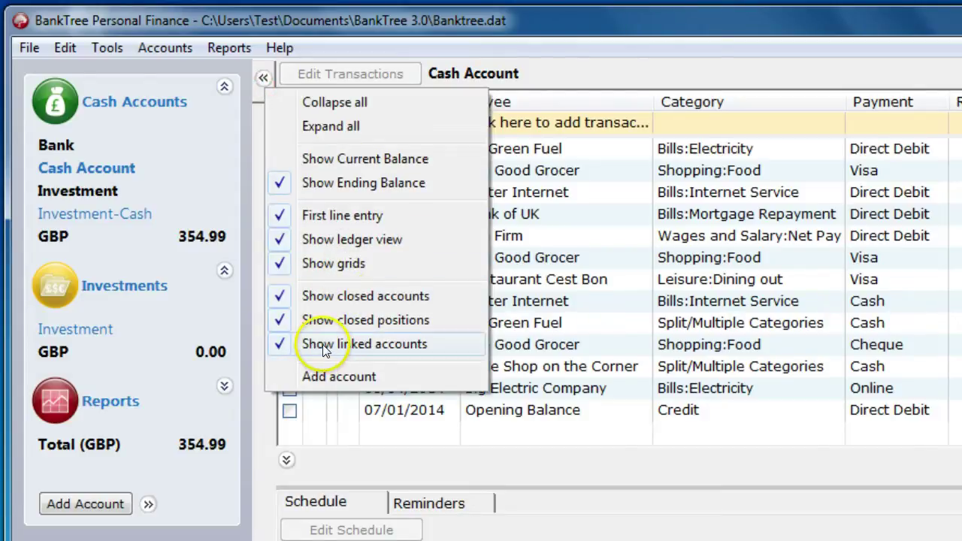
click(324, 346)
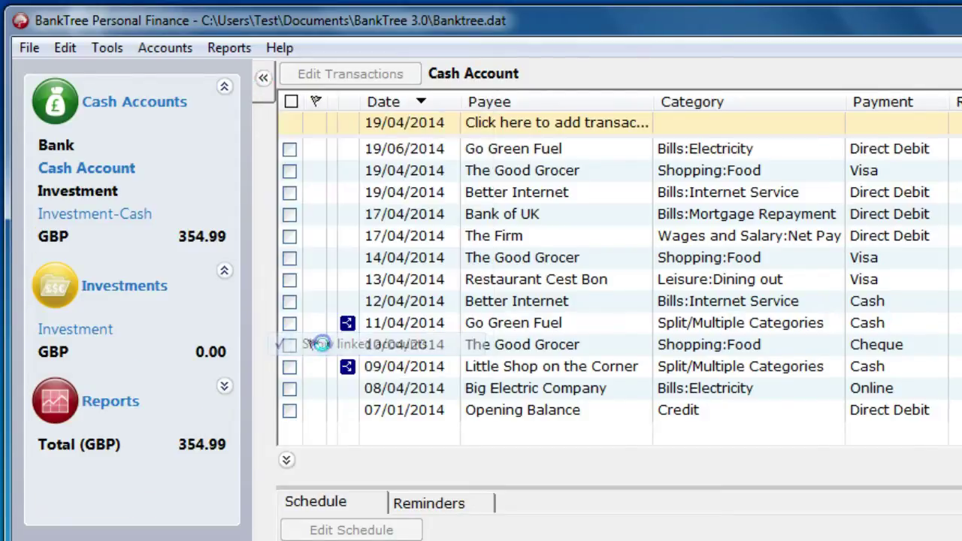
right_click(267, 98)
click(282, 353)
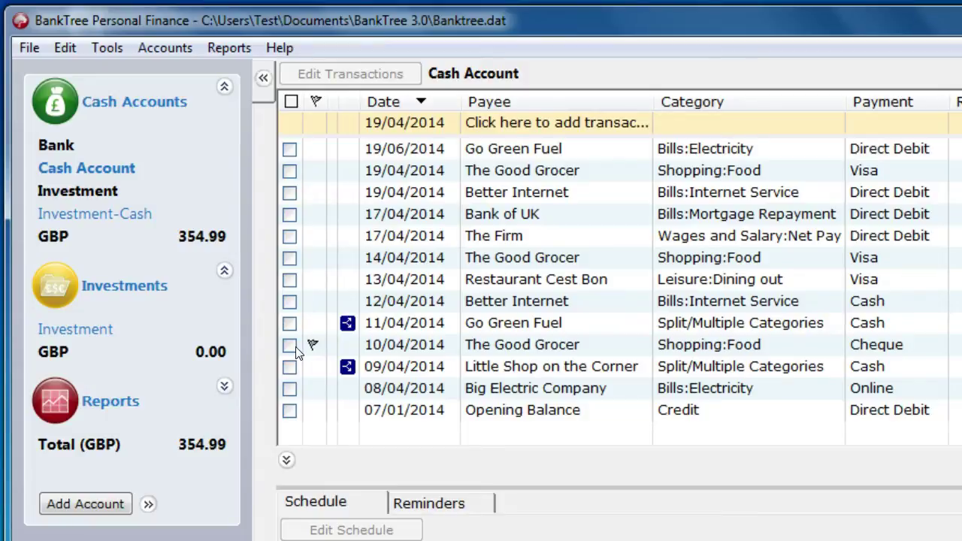
Open the securities setup and launch the online symbol search for a new security.
click(108, 47)
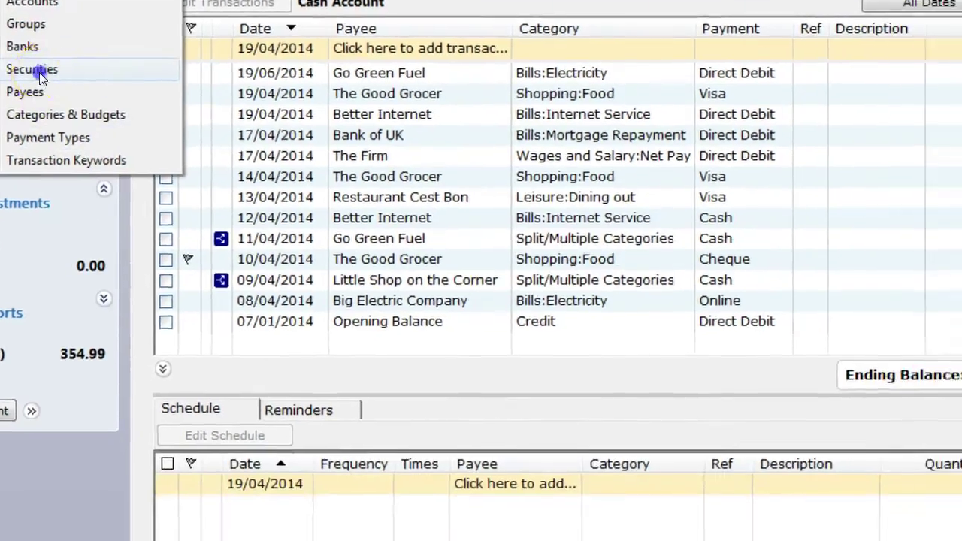
click(38, 71)
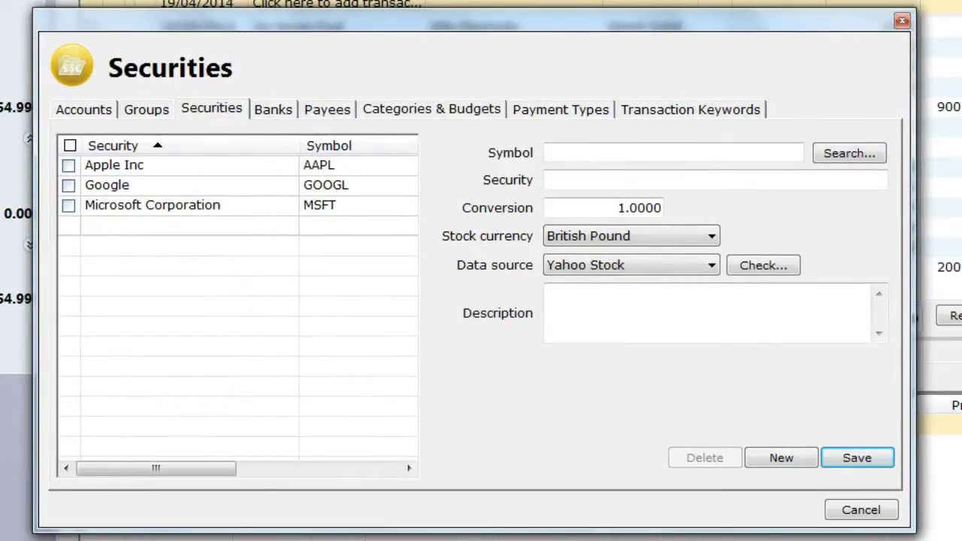
click(563, 151)
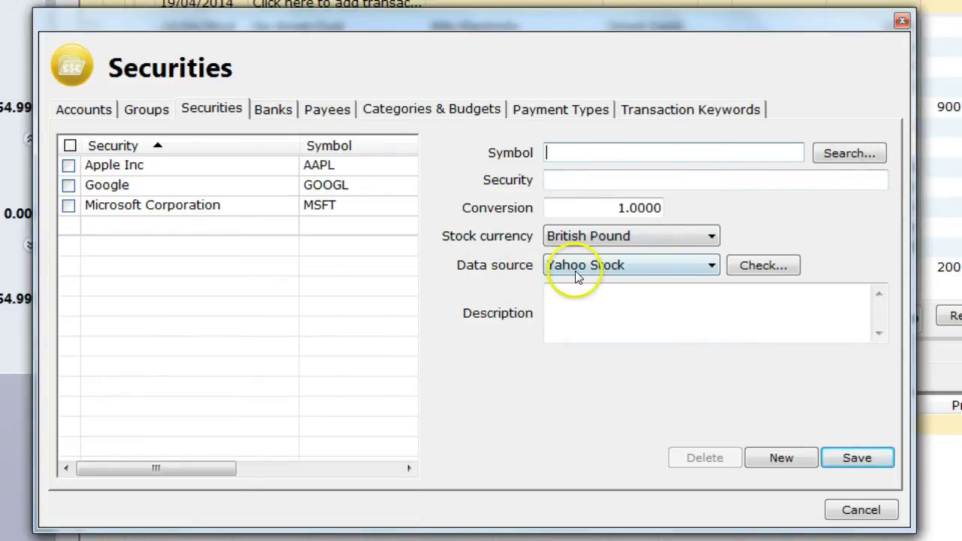
click(827, 156)
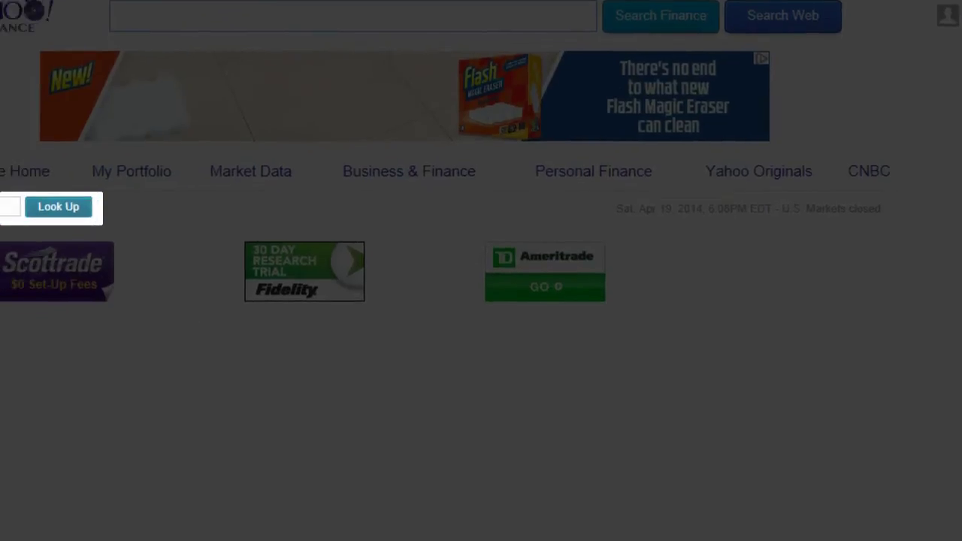
Look up "google" on Yahoo Finance and open the quote page for GOOGL.
click(53, 169)
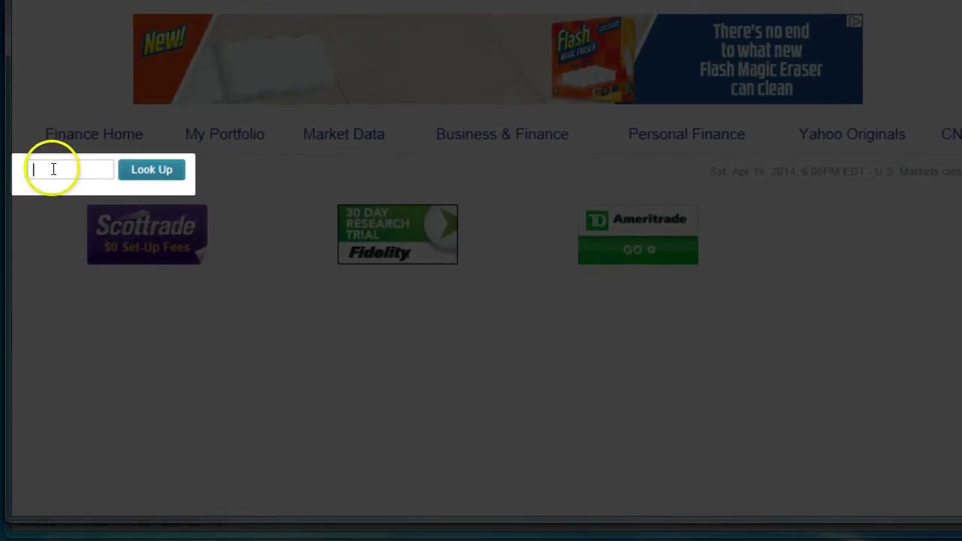
text(google)
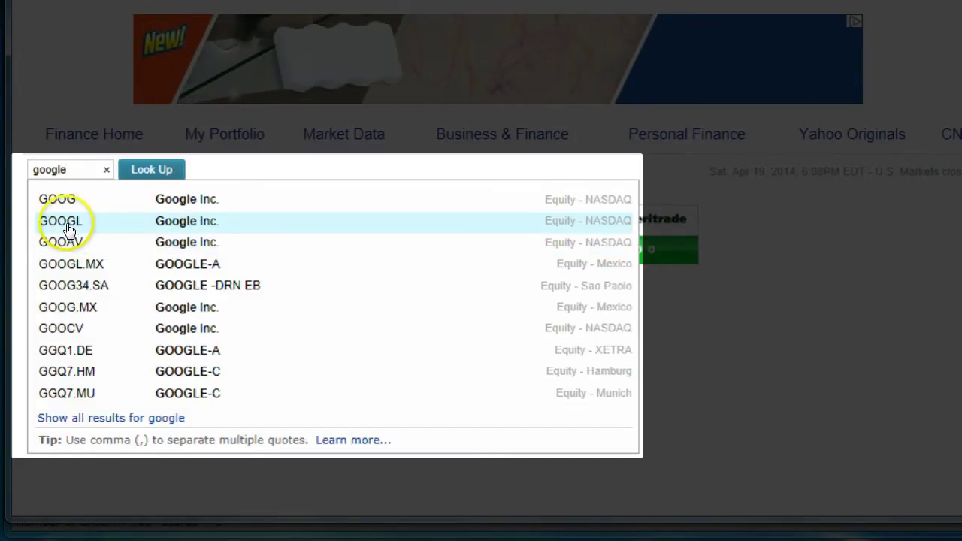
click(67, 225)
click(161, 171)
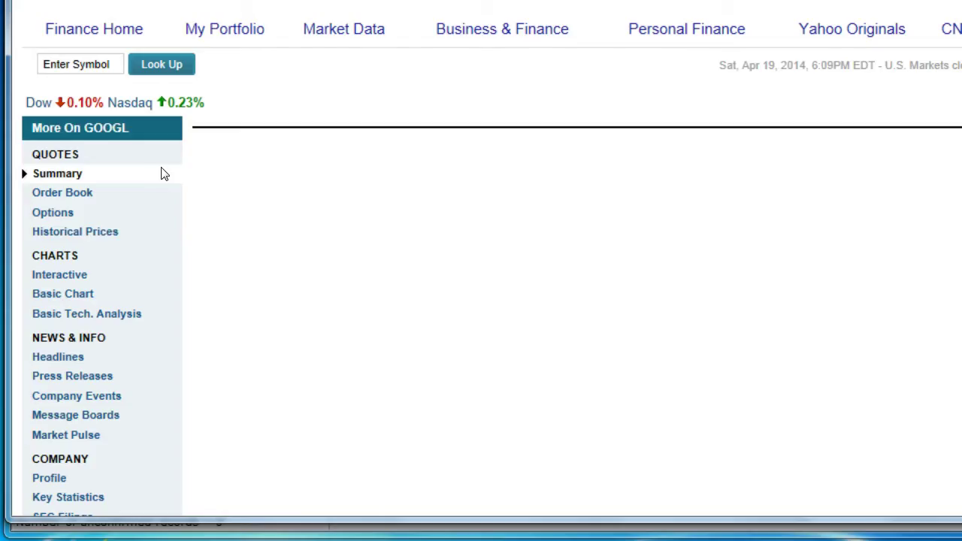
click(302, 181)
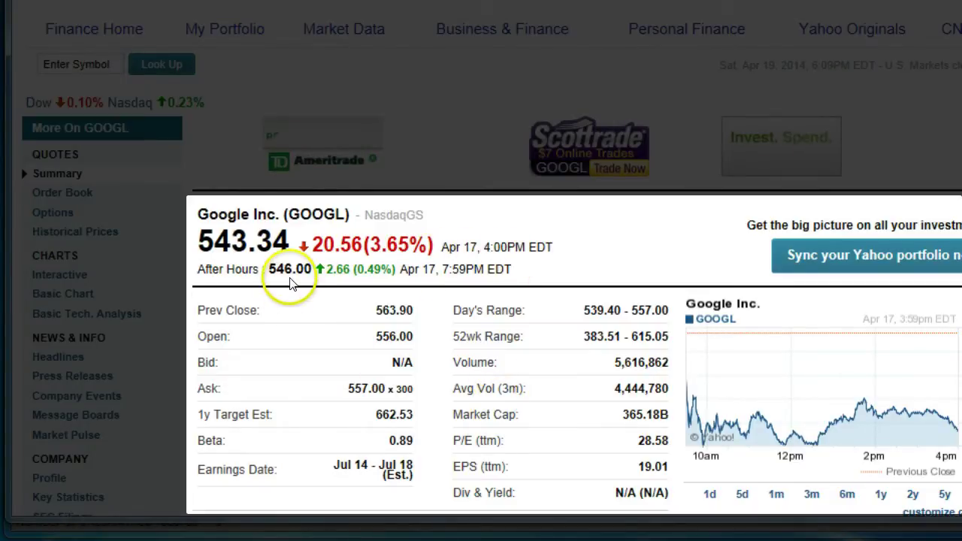
Copy the ticker symbol GOOGL from the heading of the Google Inc. quote.
click(342, 215)
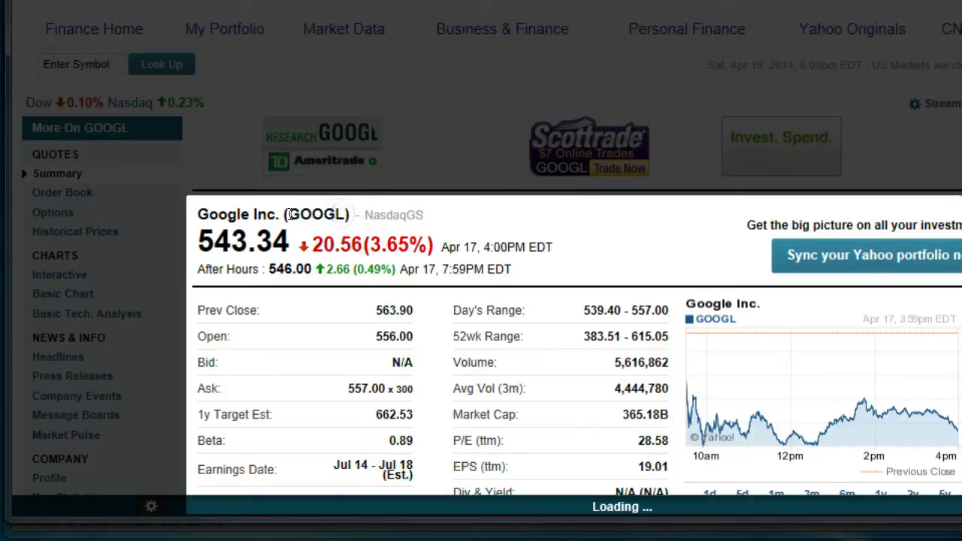
double_click(337, 215)
drag(347, 225, 295, 215)
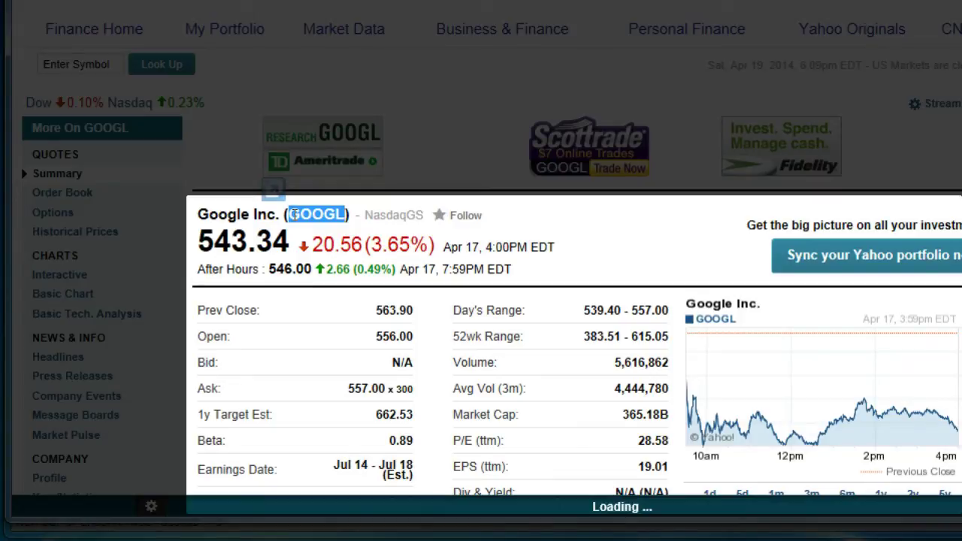
right_click(294, 215)
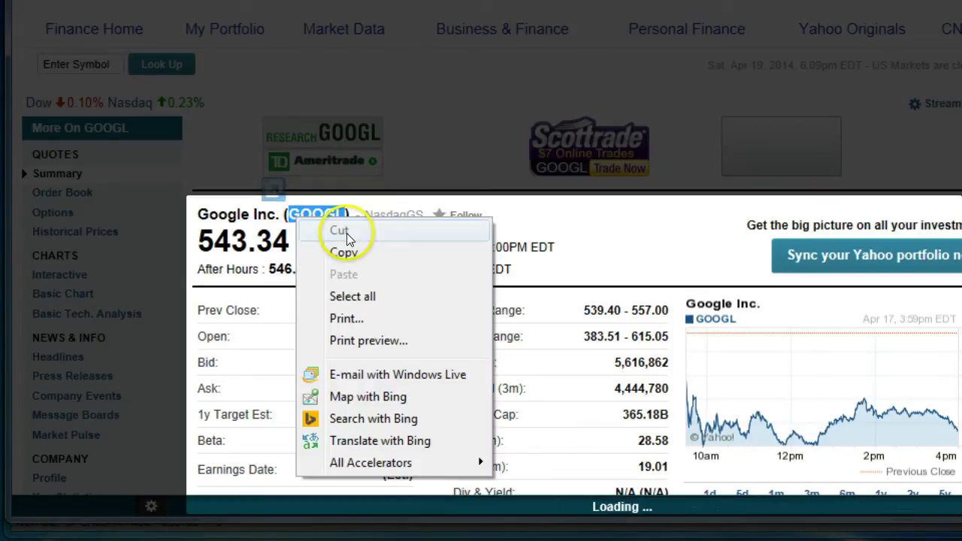
click(343, 252)
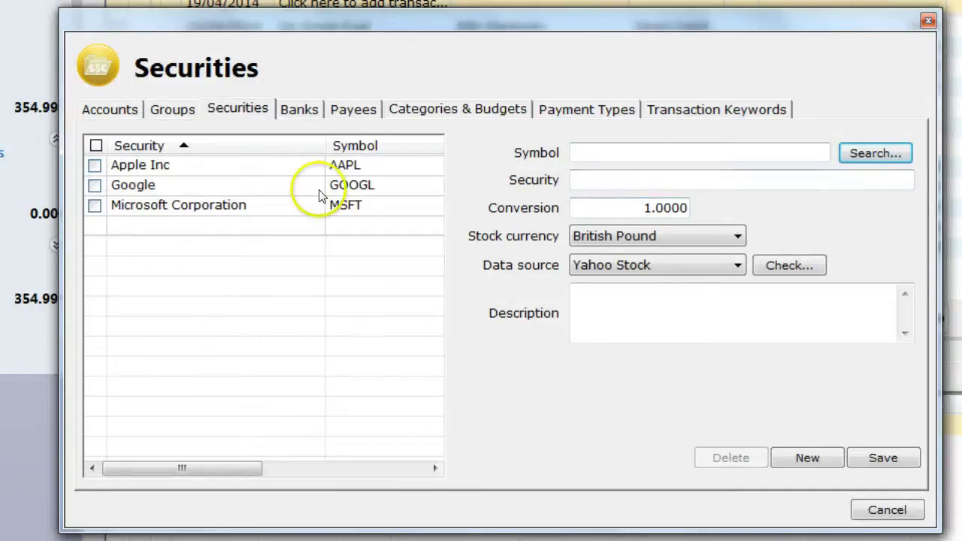
Back in BankTree, paste GOOGL as the new security's symbol and name the security Google L.
click(640, 153)
right_click(607, 153)
click(702, 237)
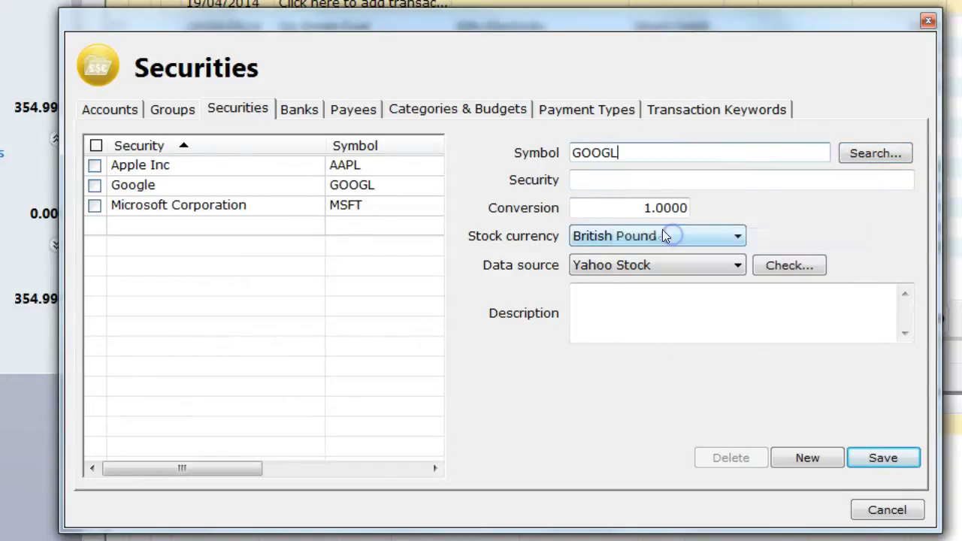
click(579, 179)
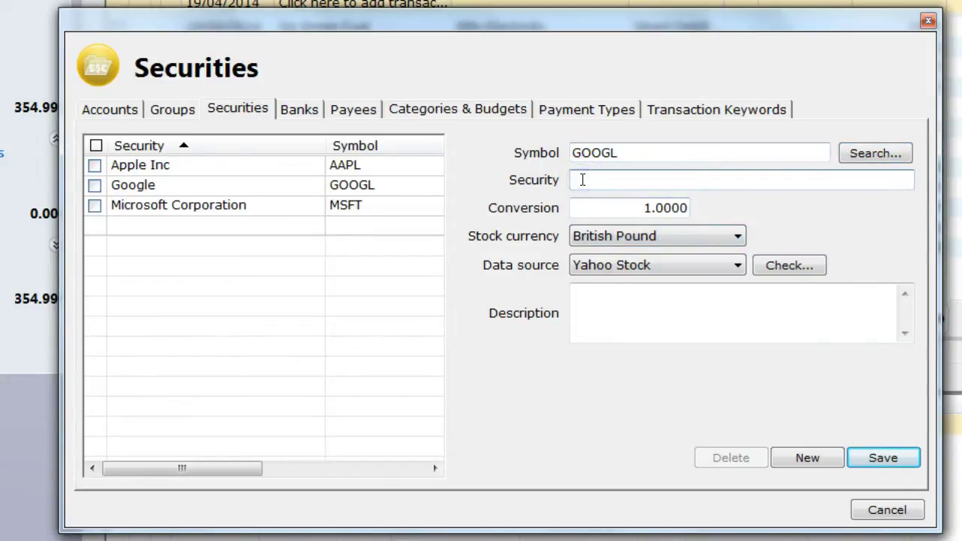
text(Google L)
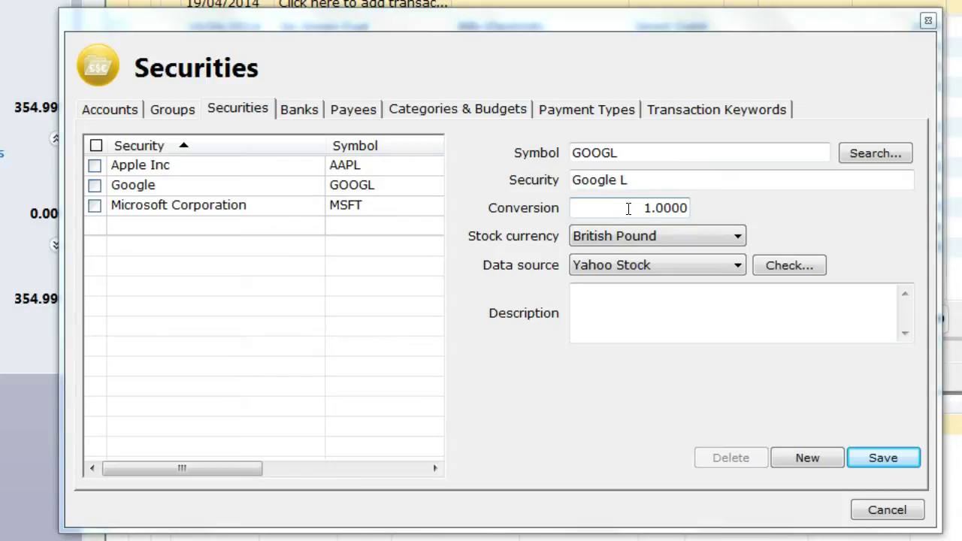
Set the stock currency to United States Dollar and check the symbol's value against the data source.
click(623, 239)
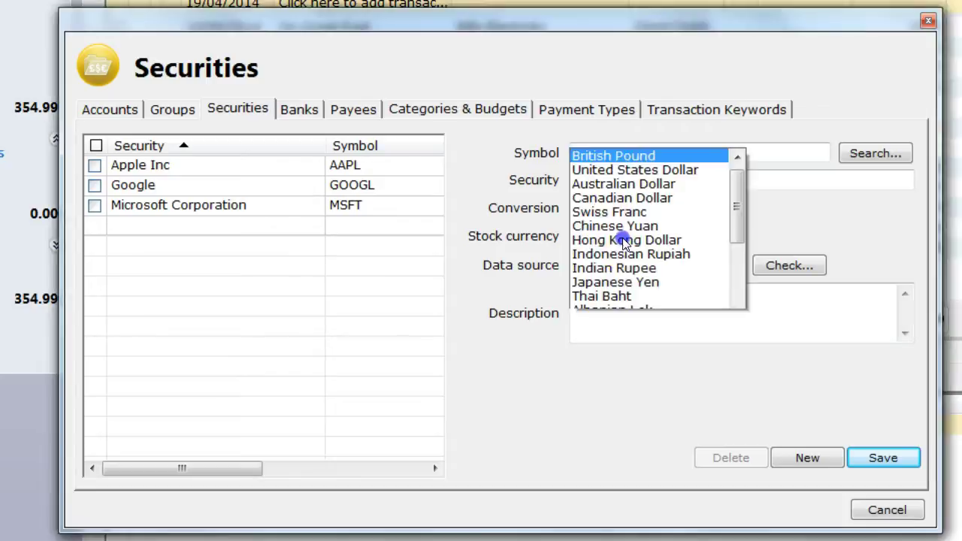
click(631, 145)
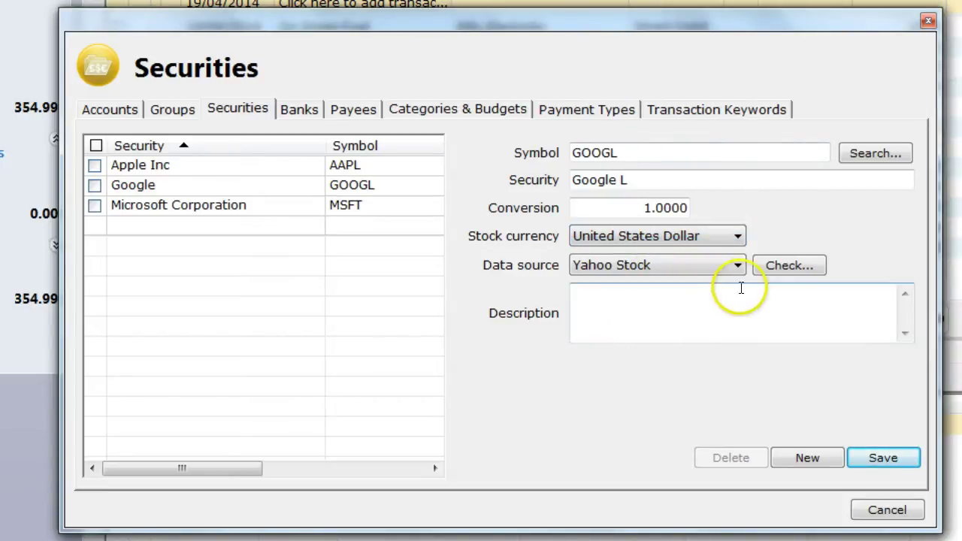
click(774, 263)
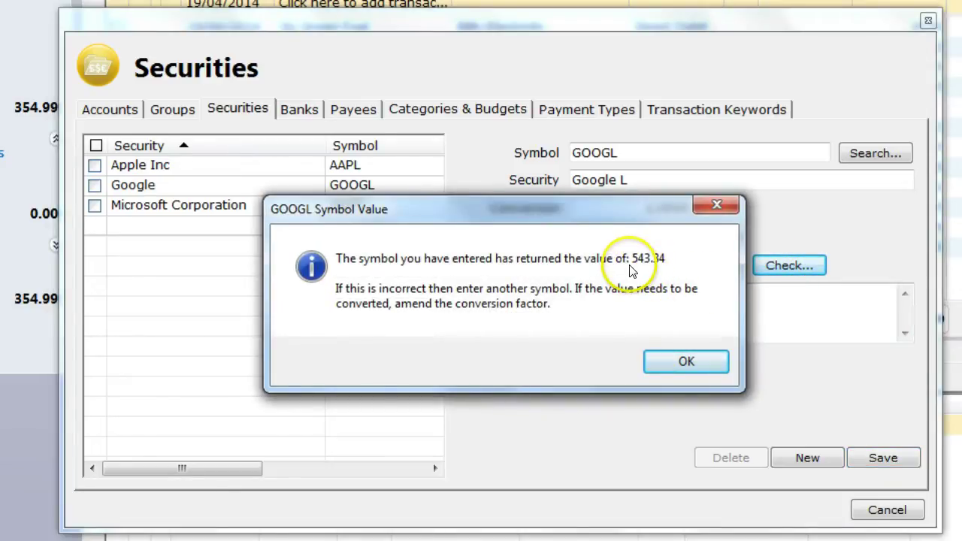
click(707, 362)
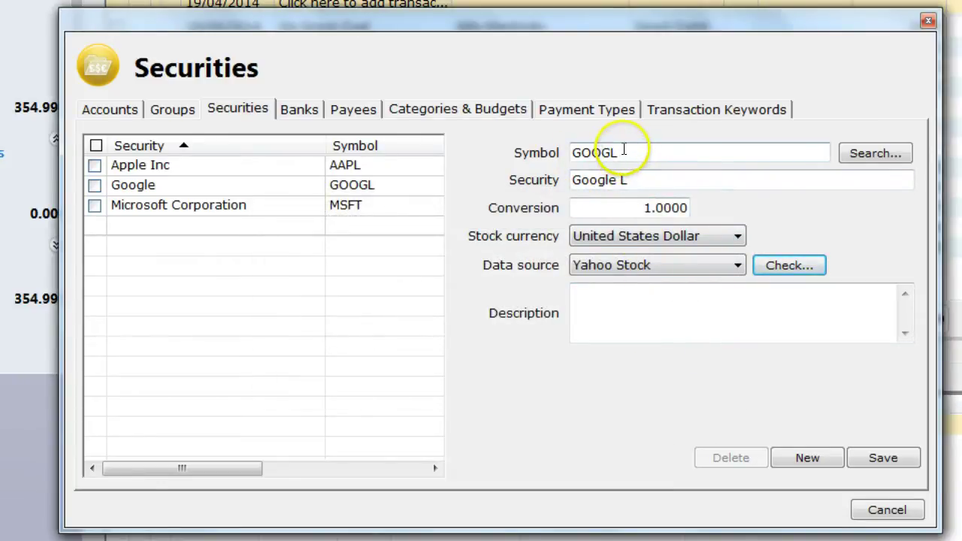
Switch the security's data source to Manual Update and back to Yahoo Stock.
click(620, 267)
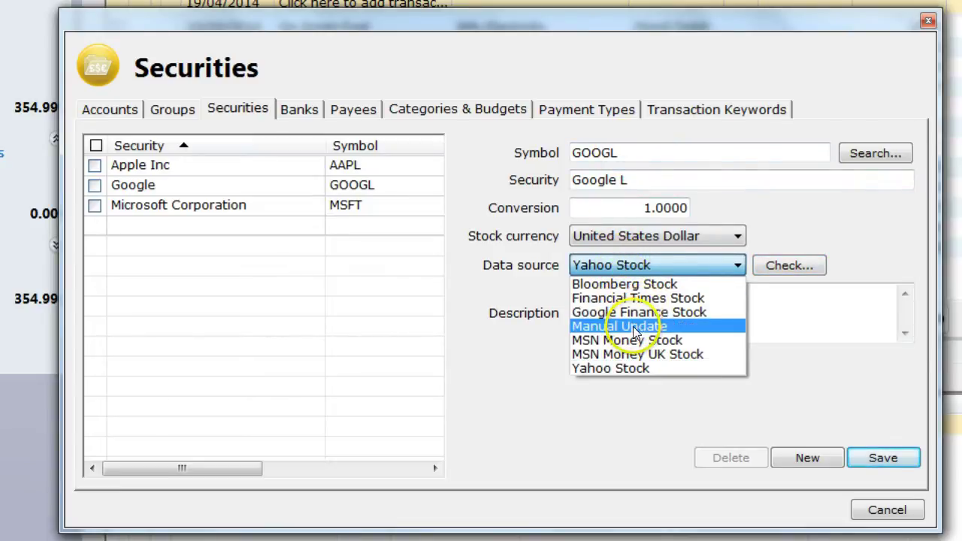
click(606, 326)
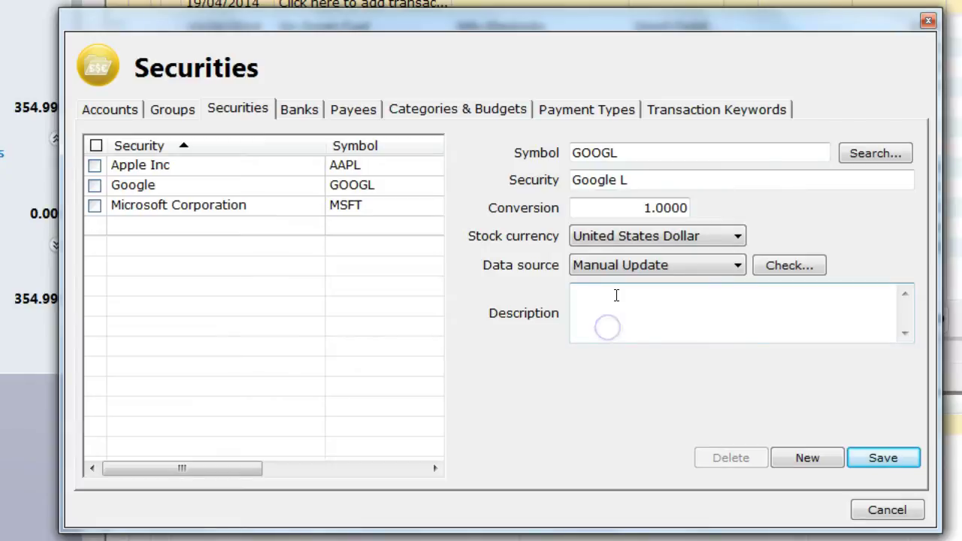
click(675, 272)
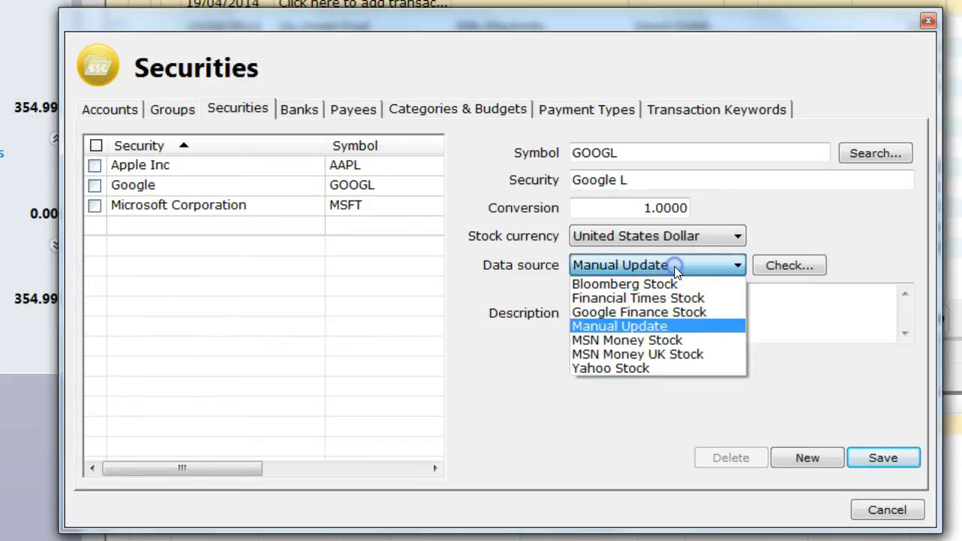
click(631, 369)
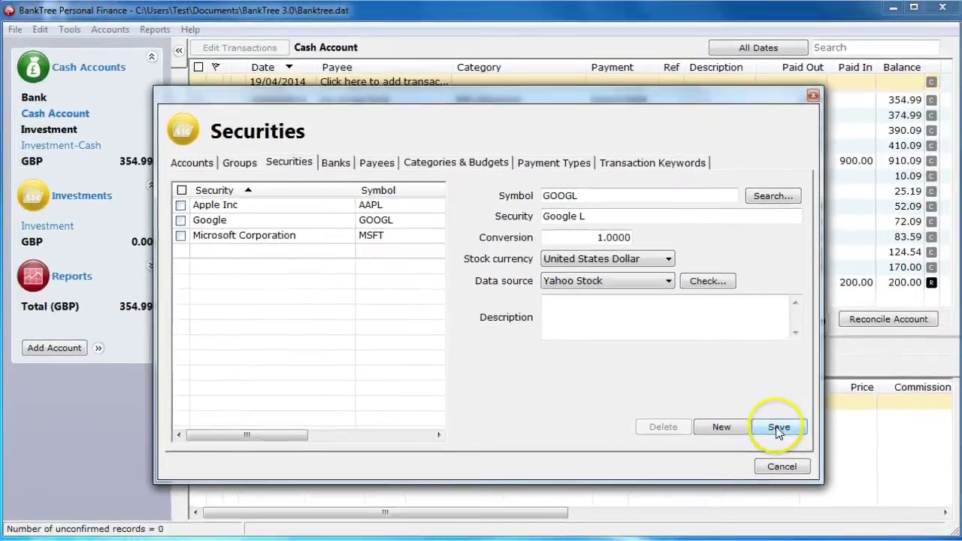
Save the Google L security and close the securities setup.
click(883, 458)
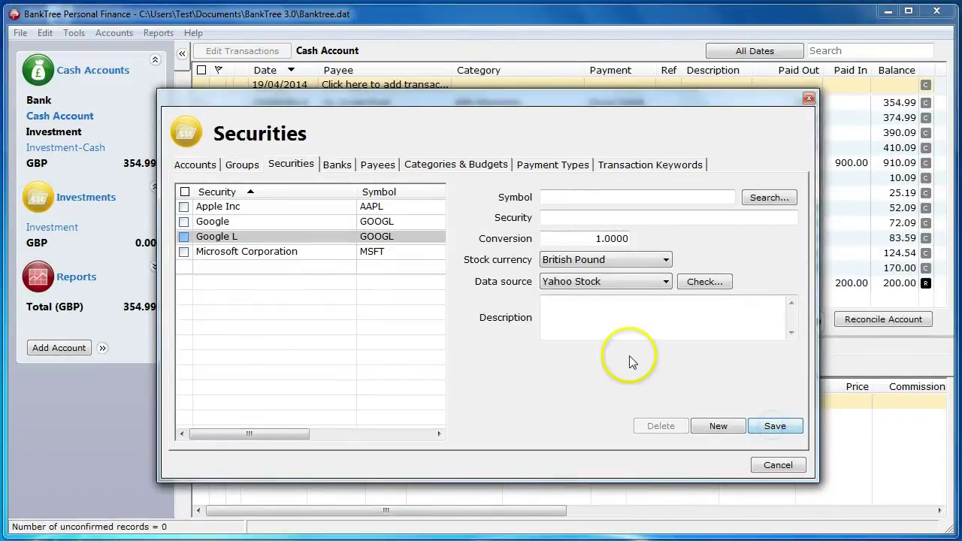
click(774, 468)
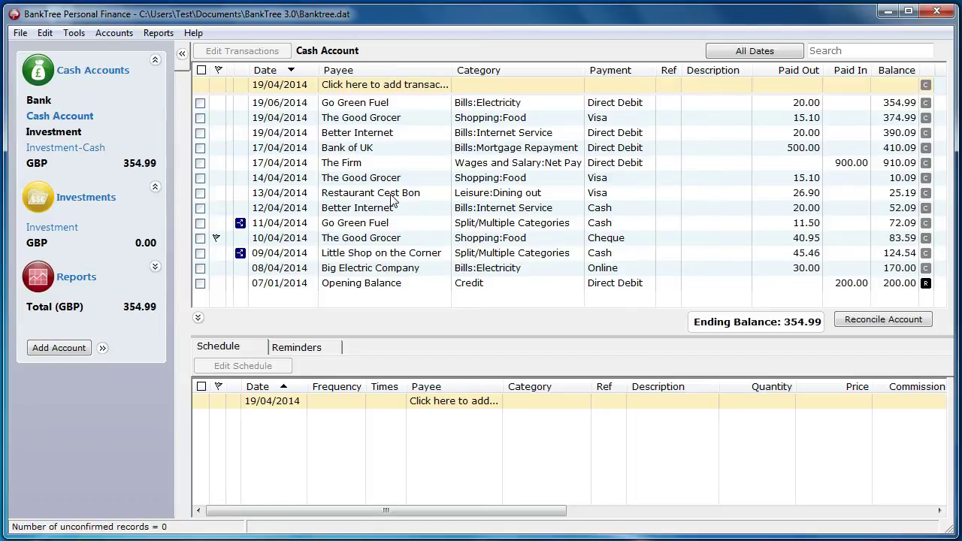
Open the Investment account and display the price history of Apple Inc.
click(57, 230)
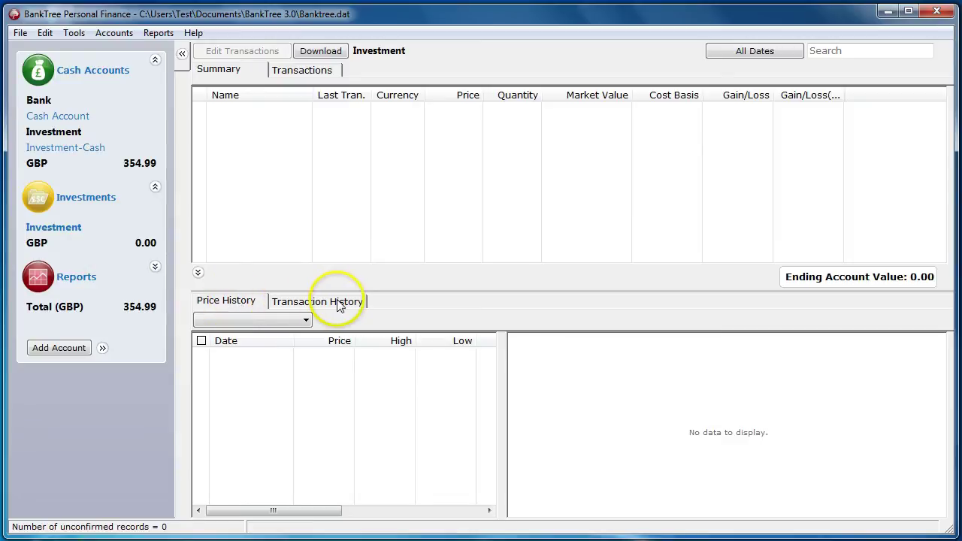
click(306, 320)
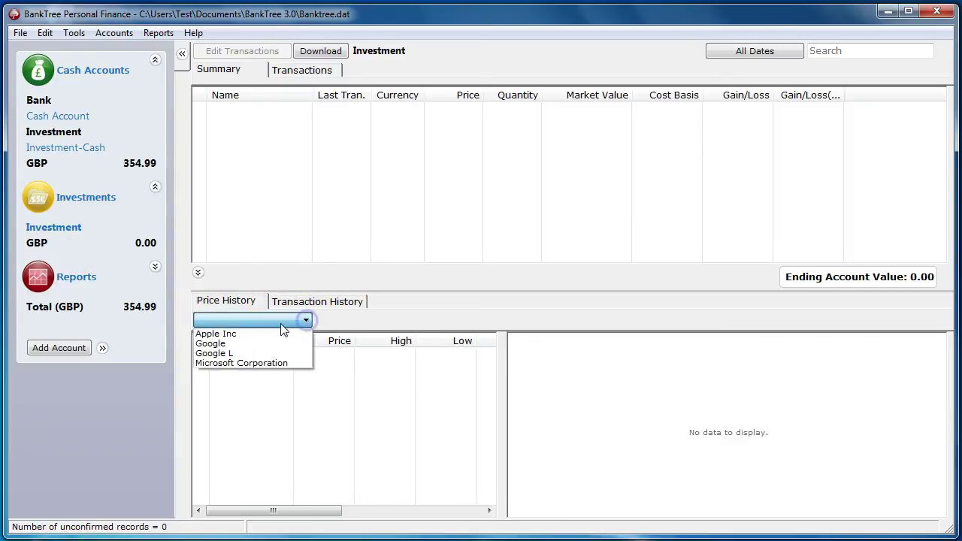
click(222, 333)
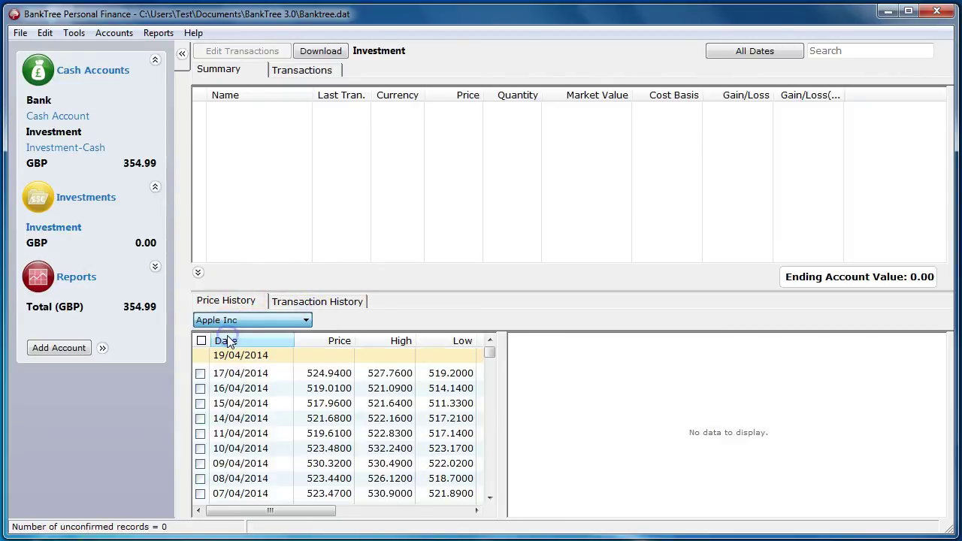
click(228, 342)
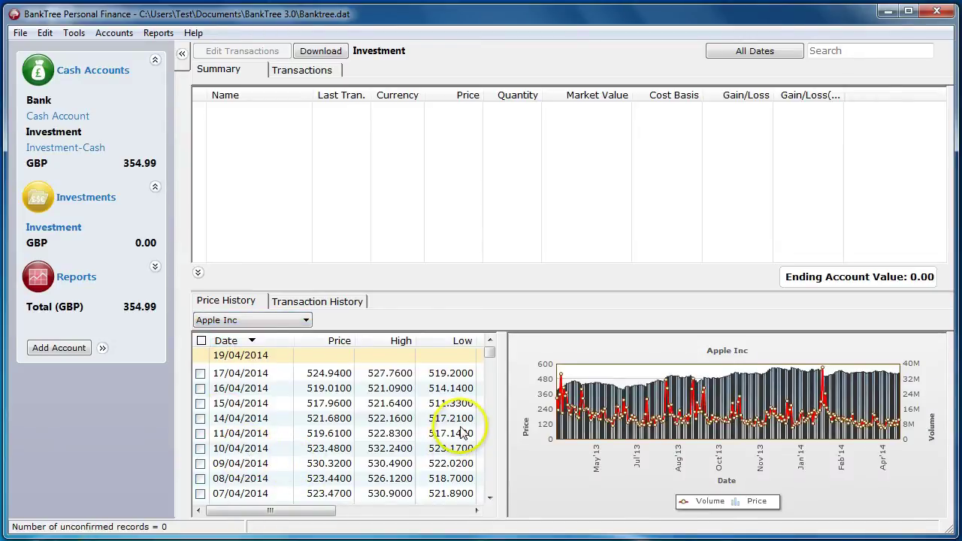
Display the transaction history and switch it from Apple Inc to Google.
click(300, 302)
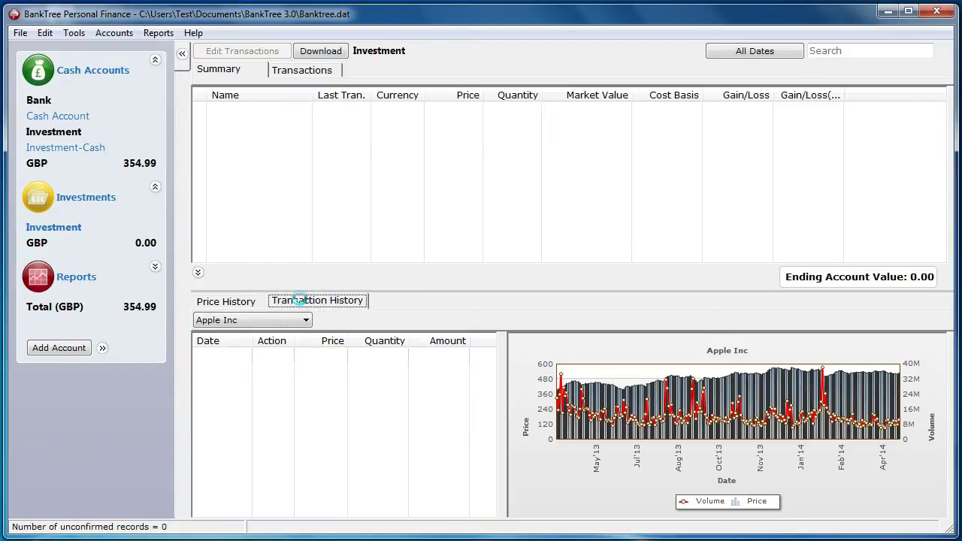
click(306, 320)
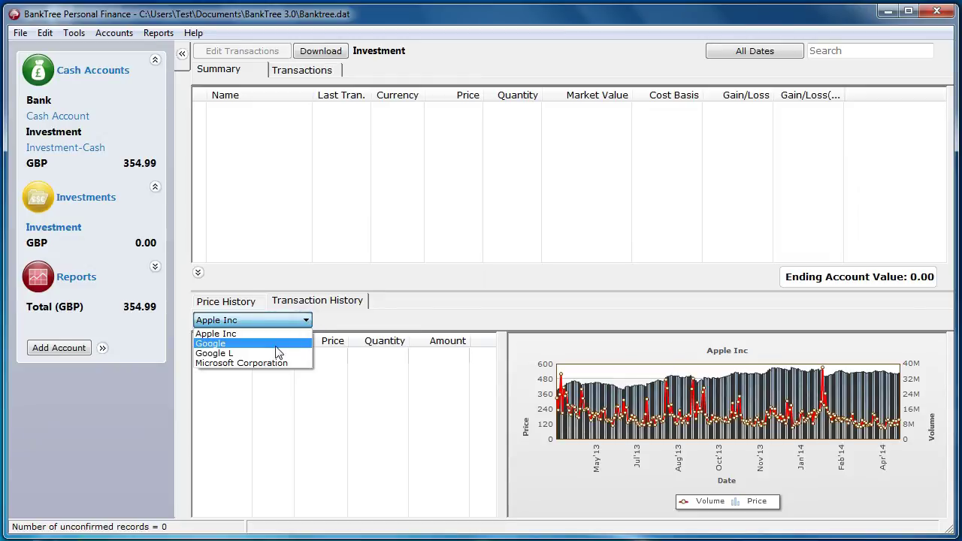
click(276, 345)
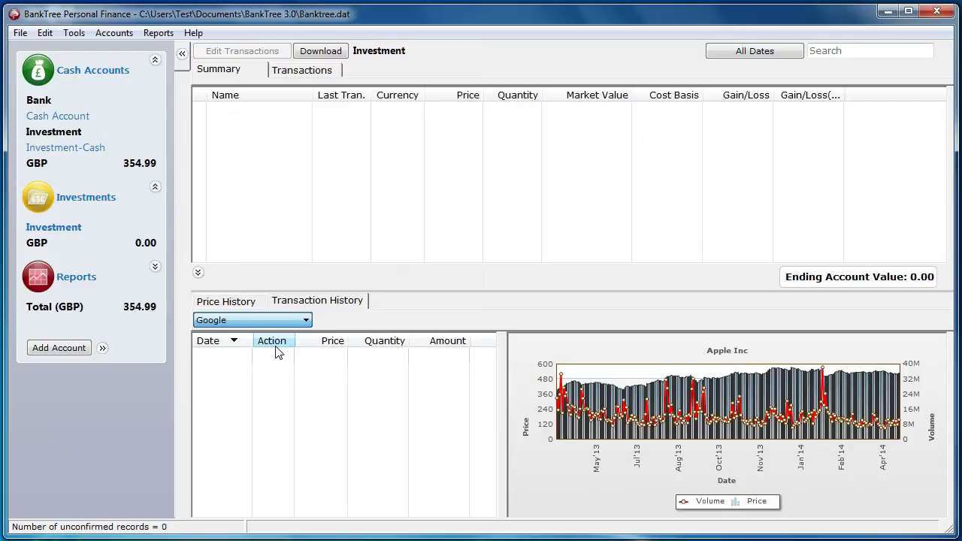
click(306, 320)
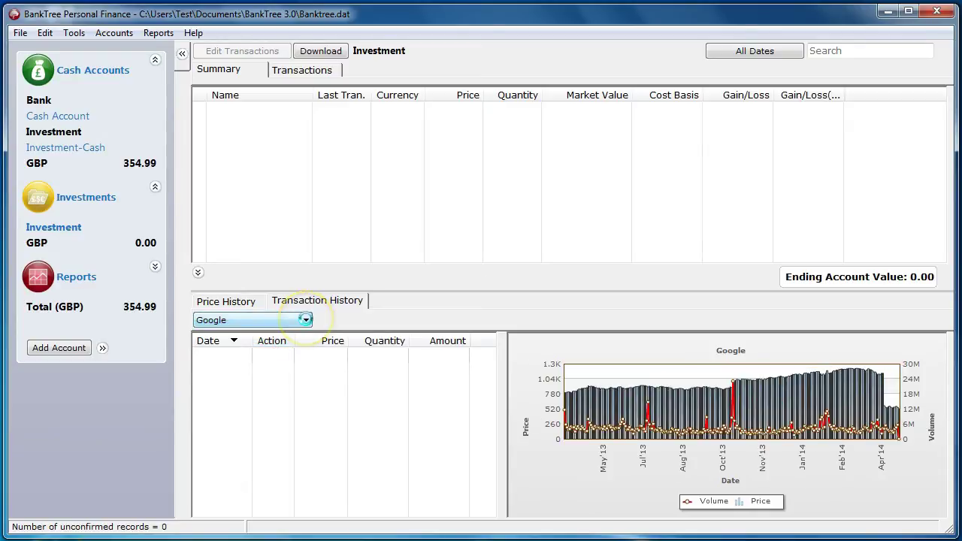
View the price histories of Google, Google L and Microsoft Corporation in turn.
click(225, 300)
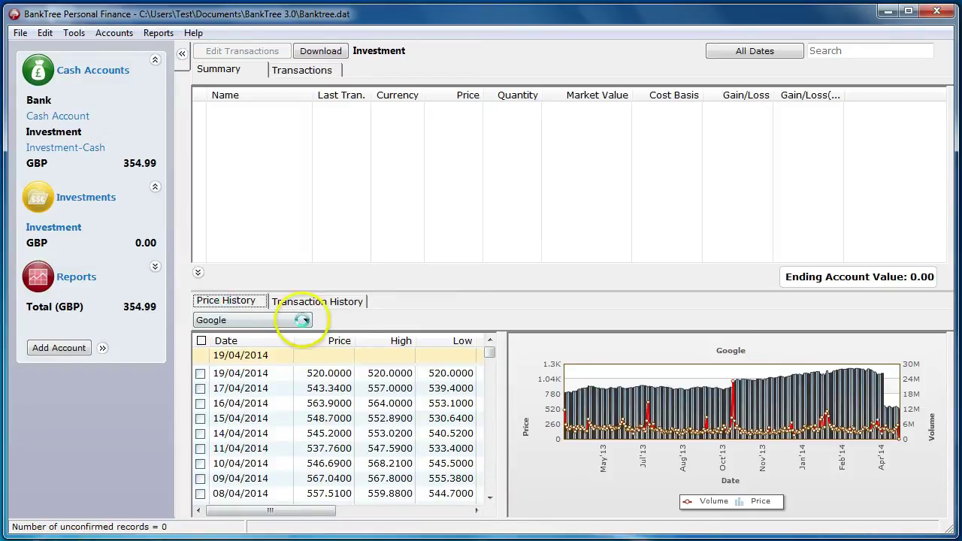
click(306, 321)
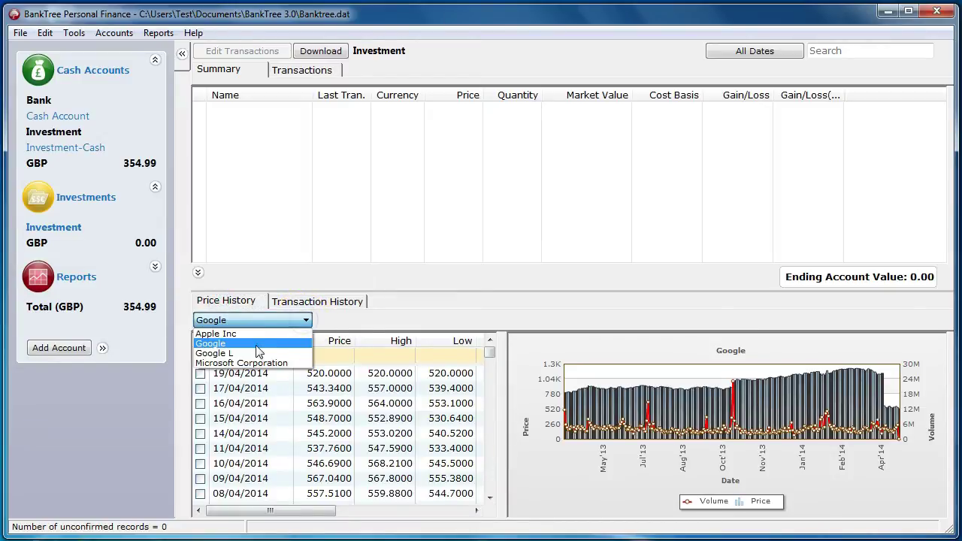
click(234, 354)
click(304, 323)
click(306, 324)
click(249, 361)
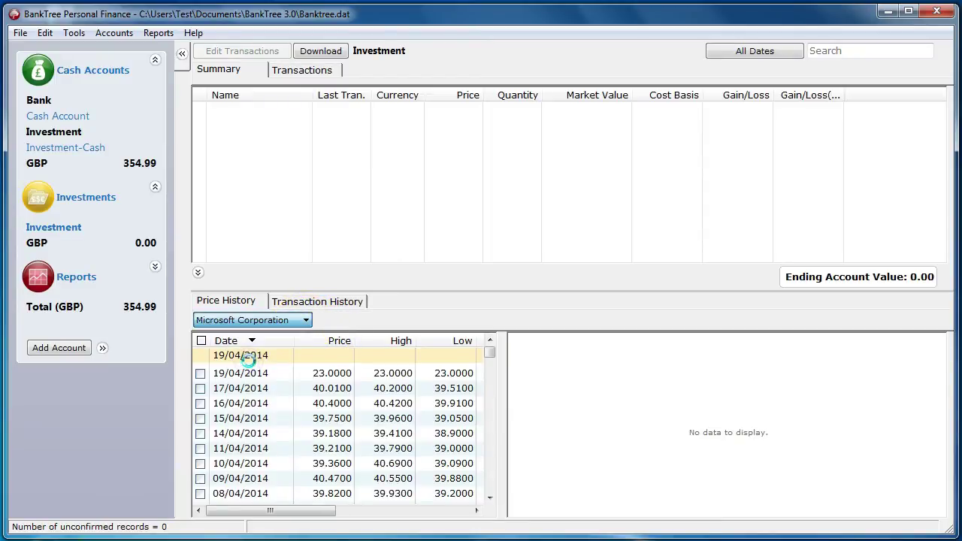
click(288, 318)
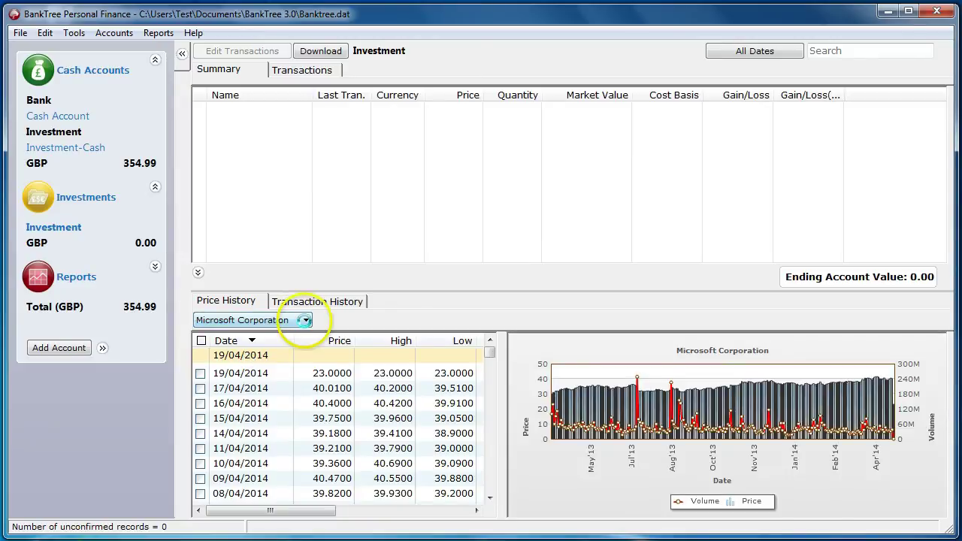
Download the latest security prices for the Investment account.
click(321, 55)
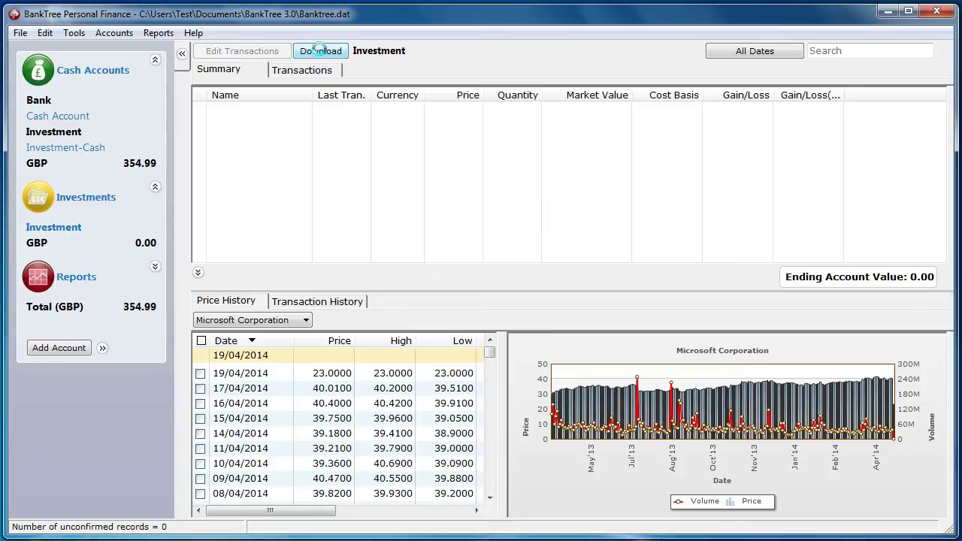
click(573, 345)
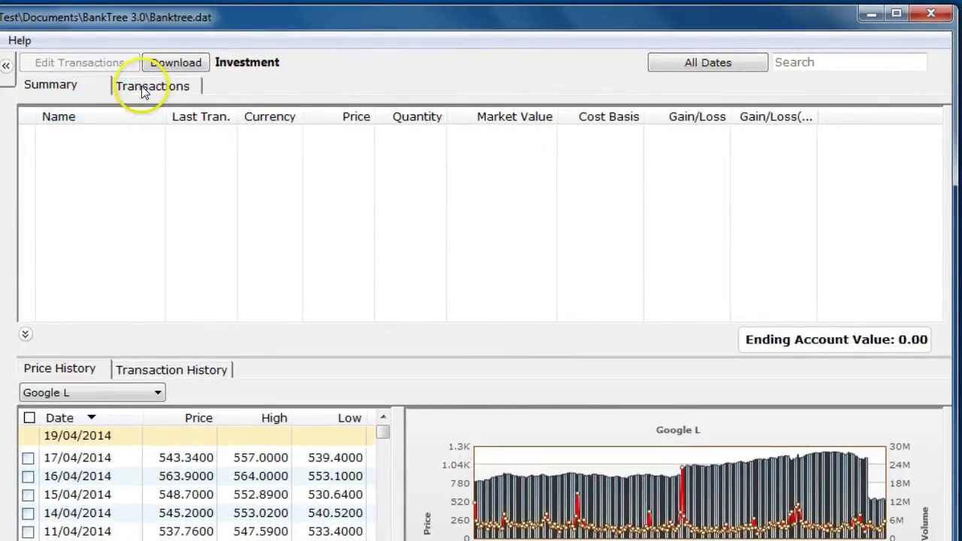
Start a new Investment account transaction dated 19/04/2014 for Google L with the Dividend action, leaving account, reference, description and quantity blank.
click(141, 88)
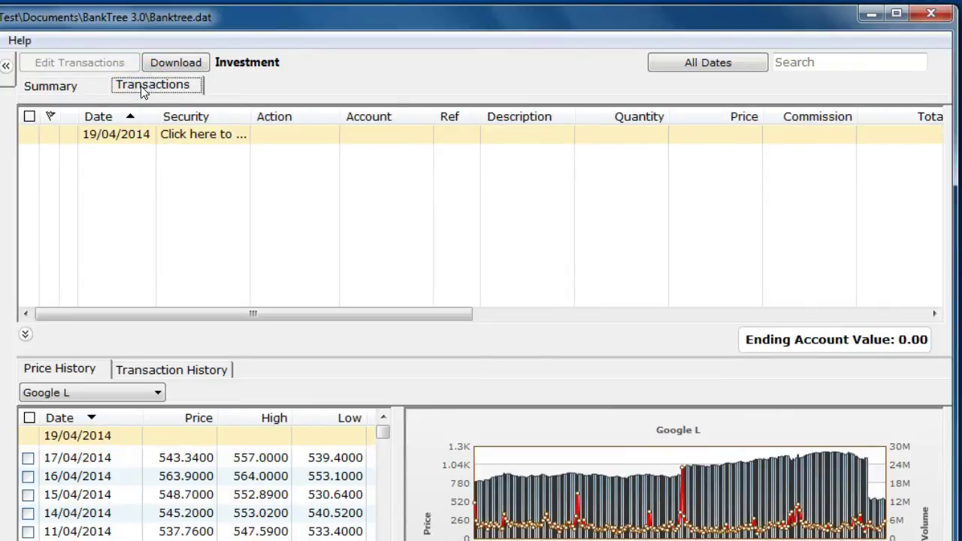
click(201, 137)
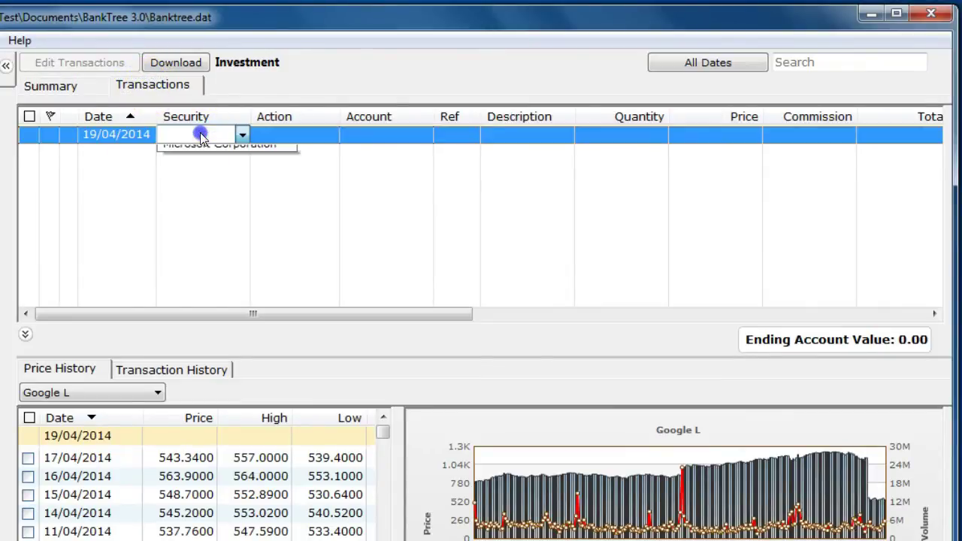
click(194, 198)
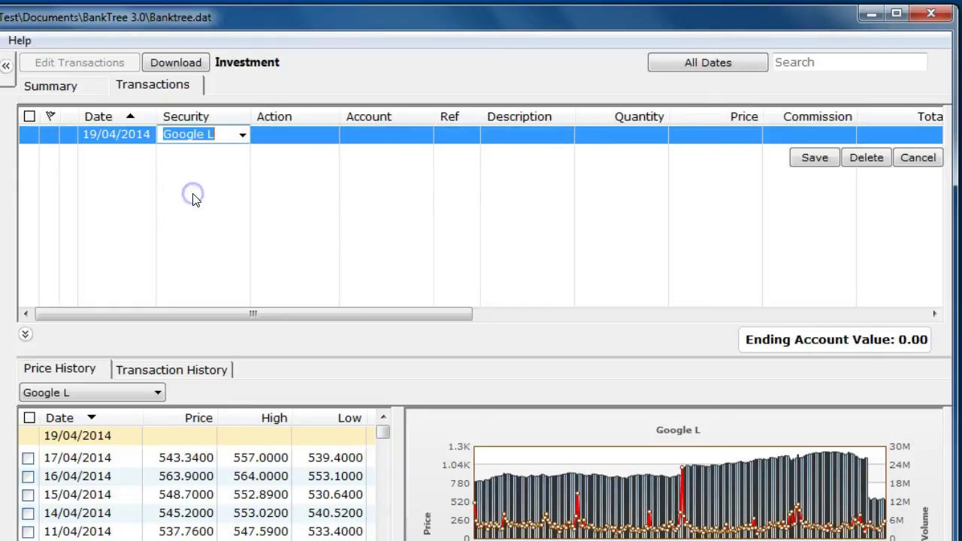
click(275, 133)
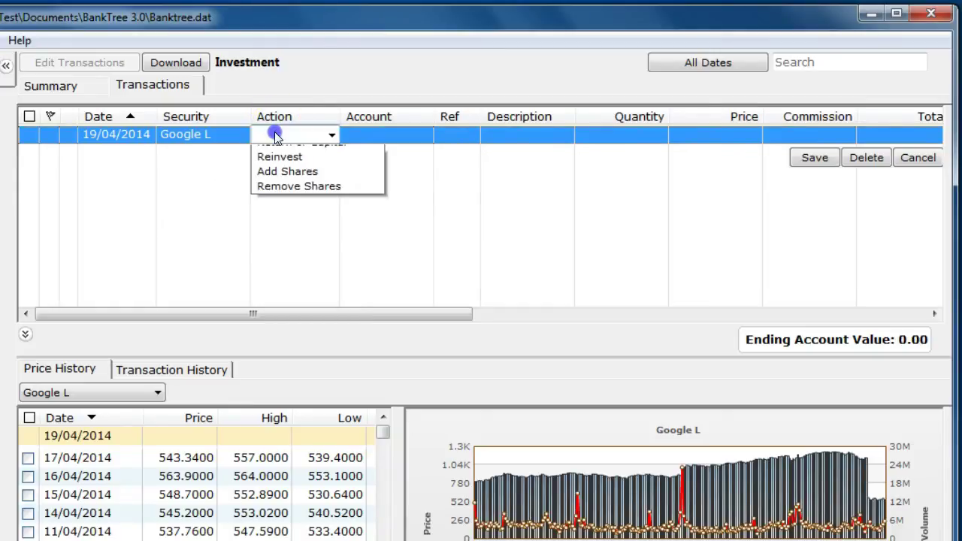
click(276, 184)
click(368, 140)
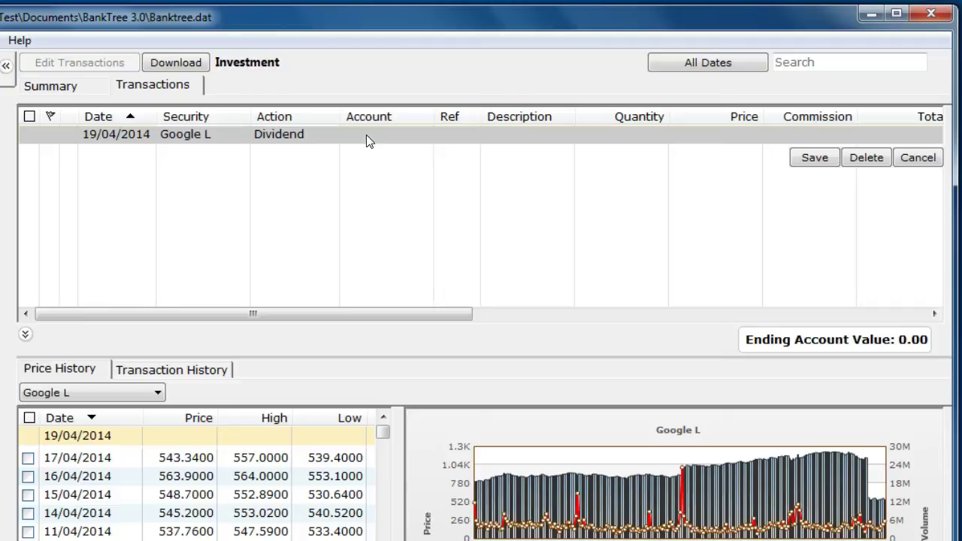
click(450, 135)
click(504, 135)
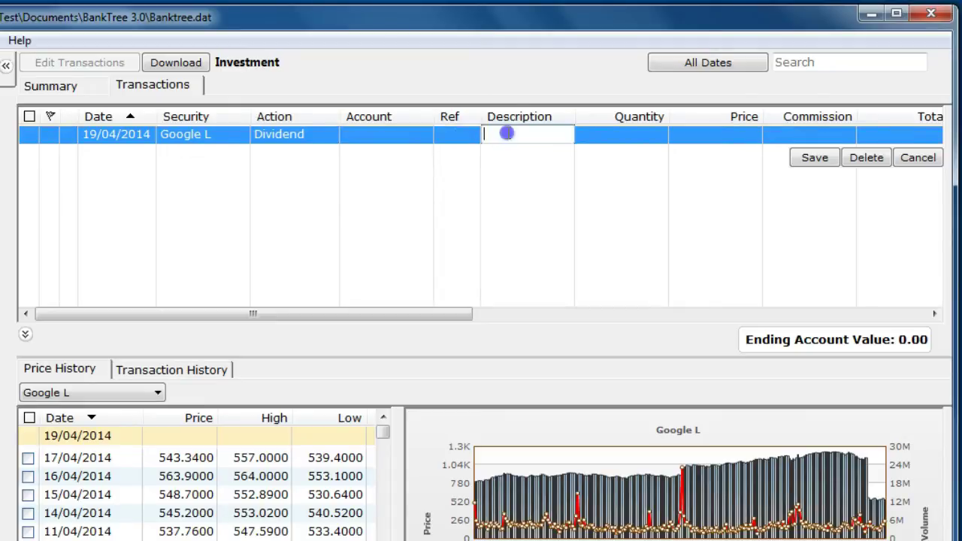
click(619, 133)
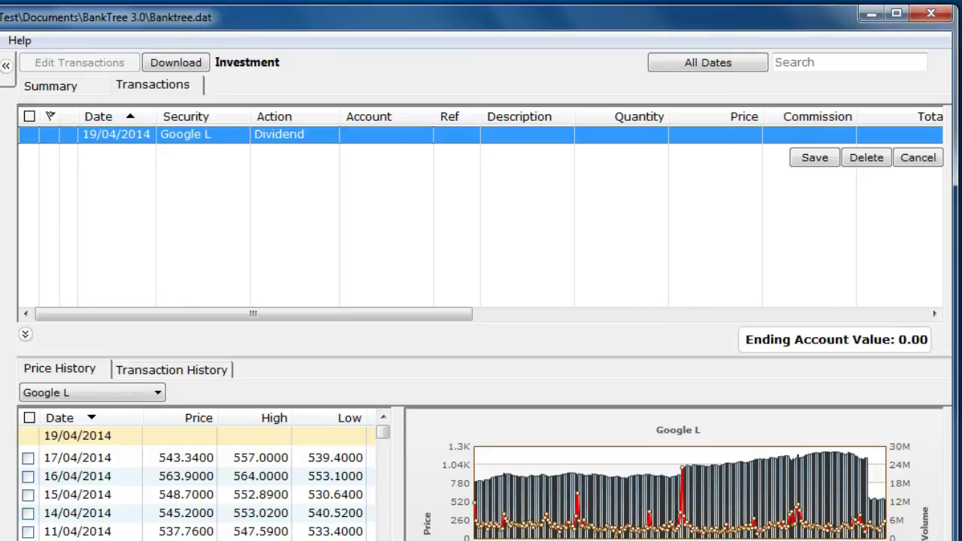
Set the Google L dividend's total to 100 and save the transaction.
drag(386, 315, 862, 313)
click(865, 134)
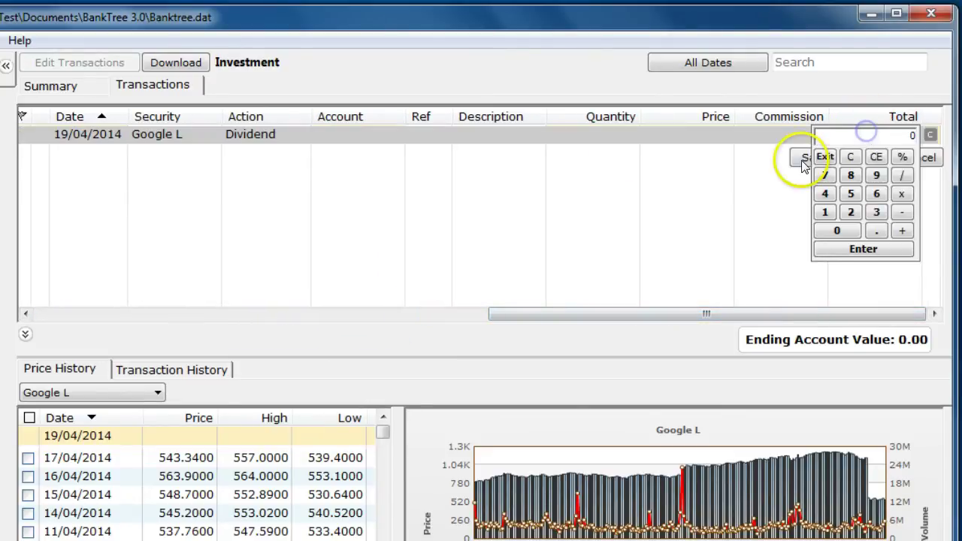
click(829, 211)
click(833, 232)
click(833, 231)
click(834, 247)
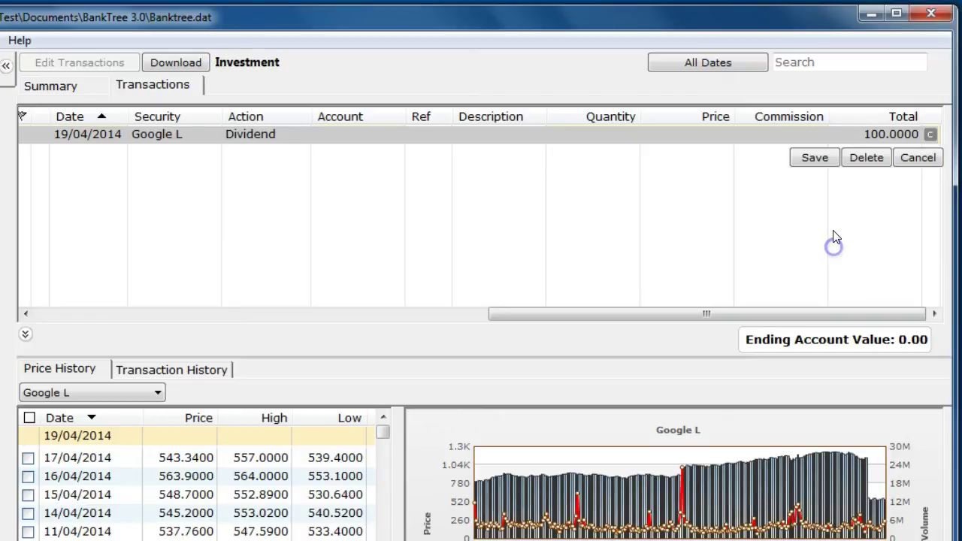
click(805, 153)
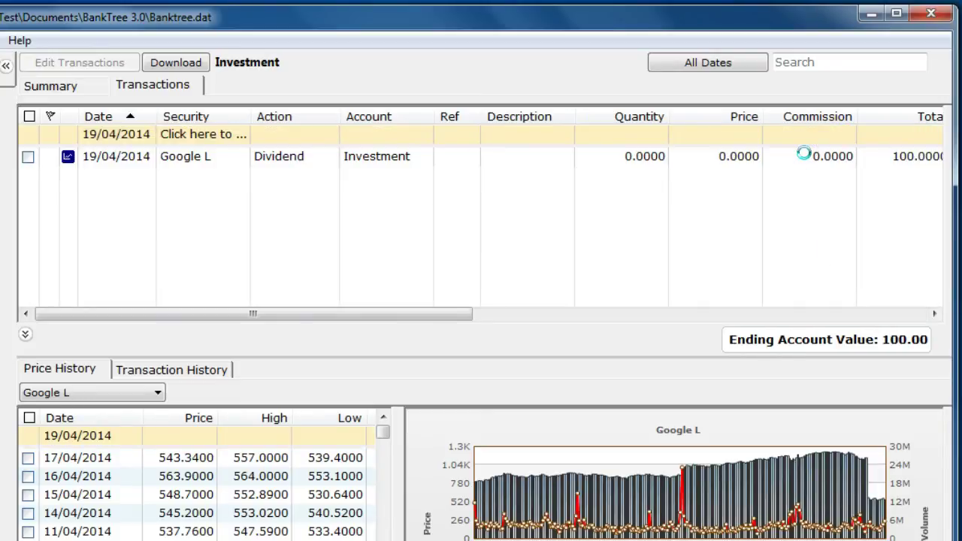
Check the saved dividend in Google L's transaction history and in the Investment account summary.
click(370, 159)
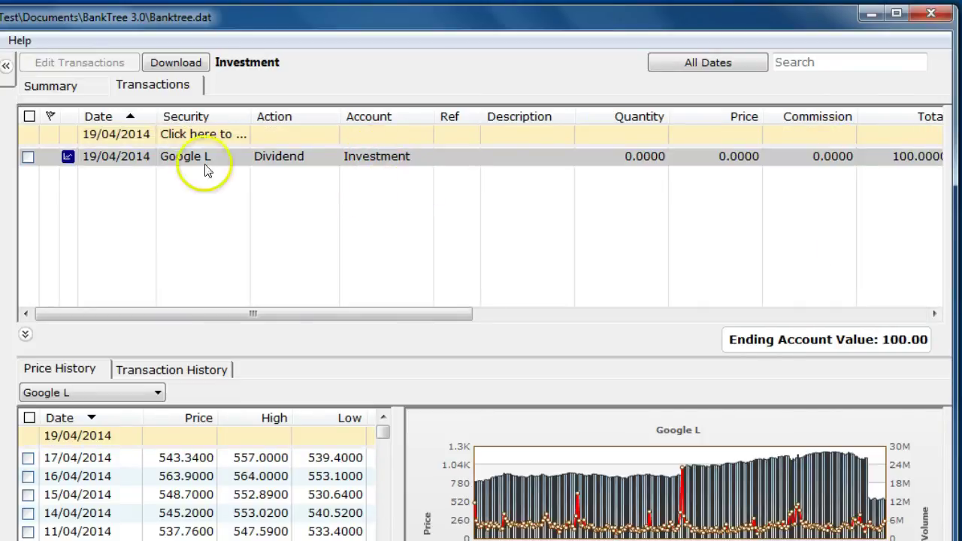
click(185, 369)
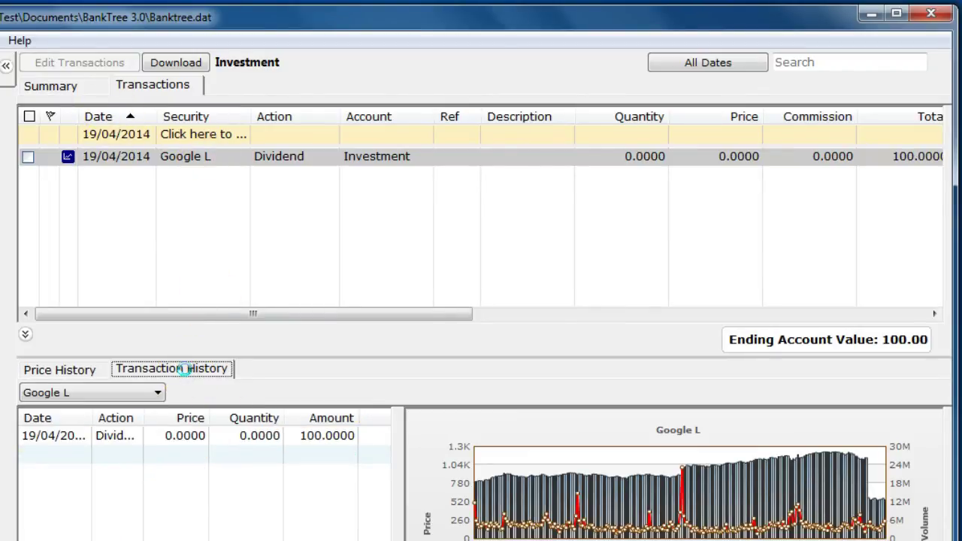
click(330, 437)
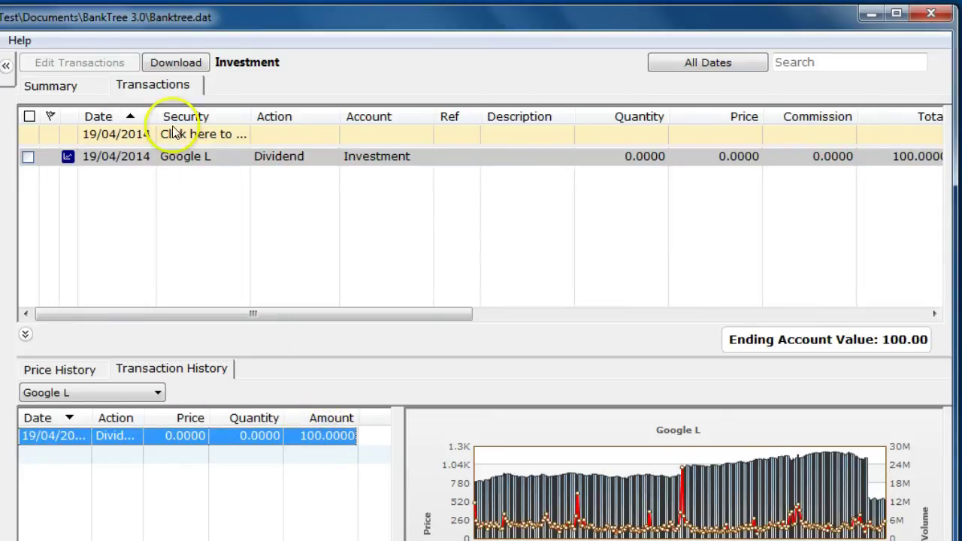
click(46, 87)
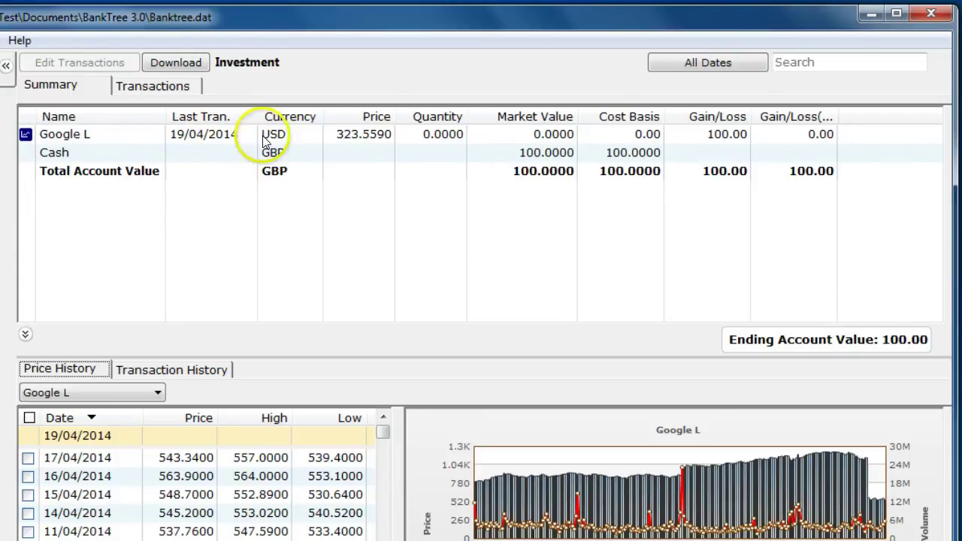
Select the Google L dividend among the Investment account's transactions and go to its linked transfer.
click(157, 89)
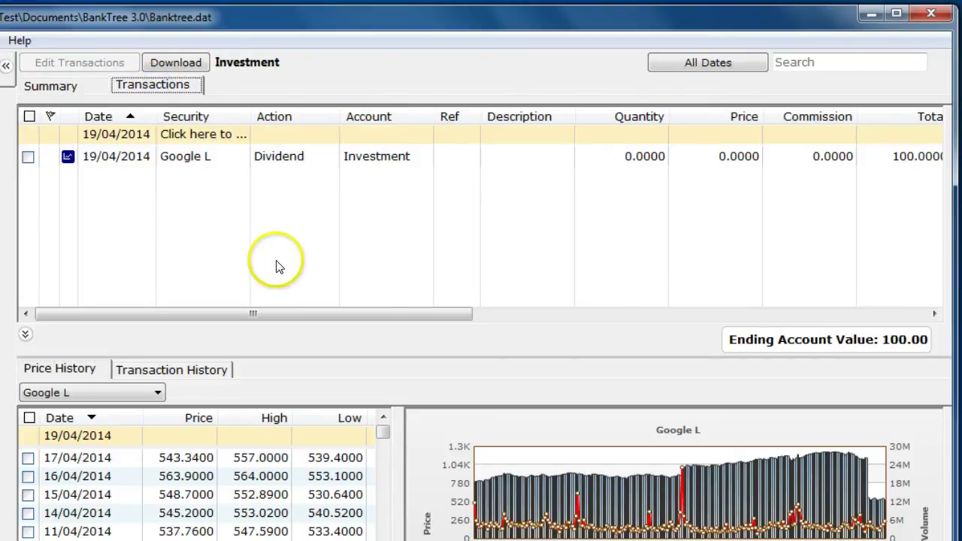
click(28, 157)
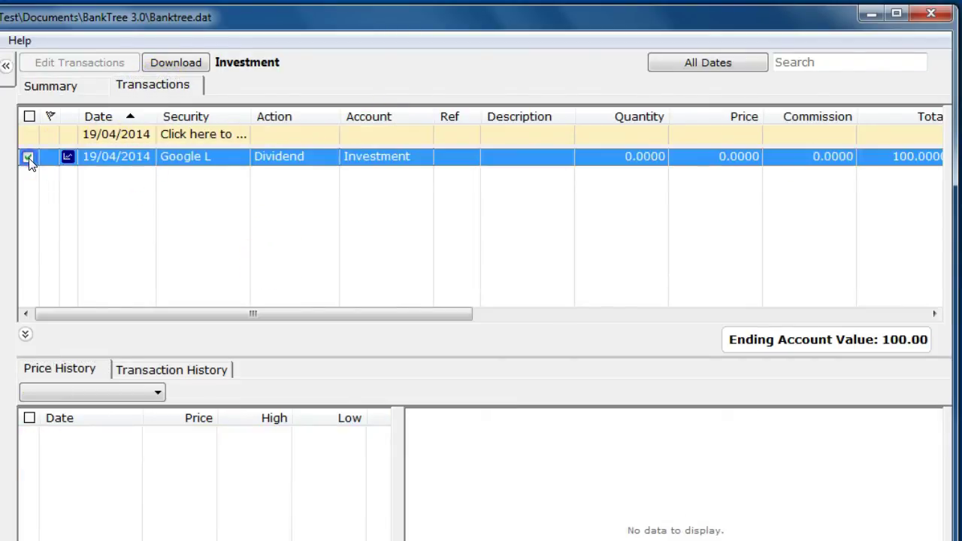
click(43, 61)
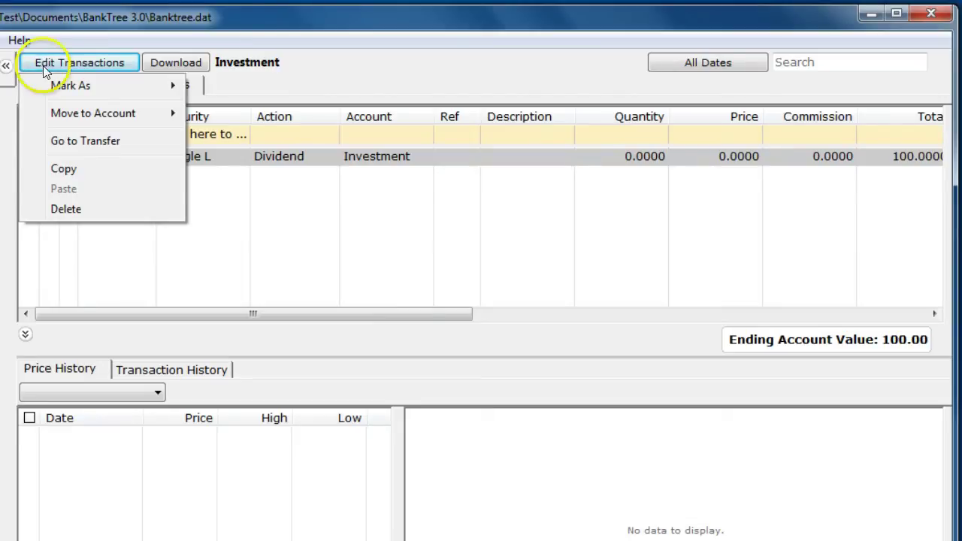
mouse_move(110, 114)
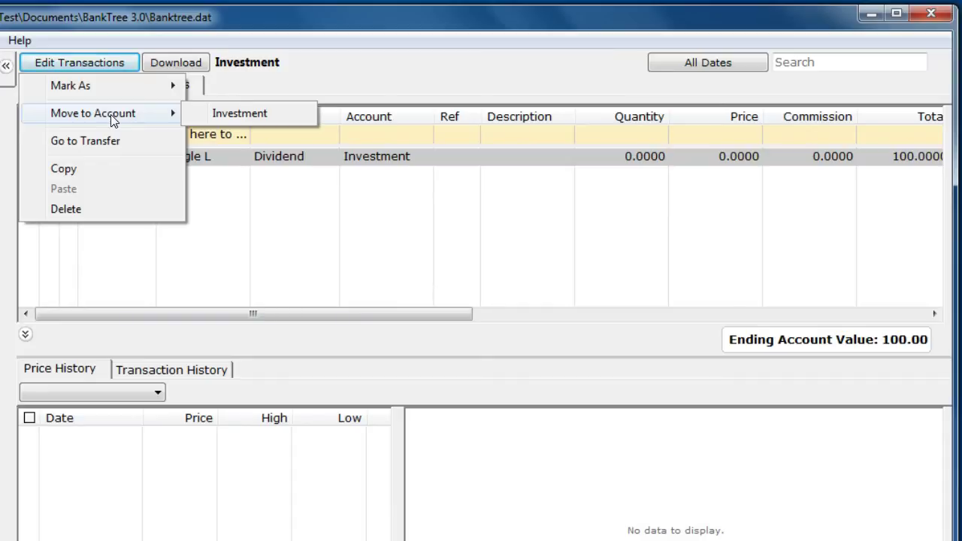
click(114, 141)
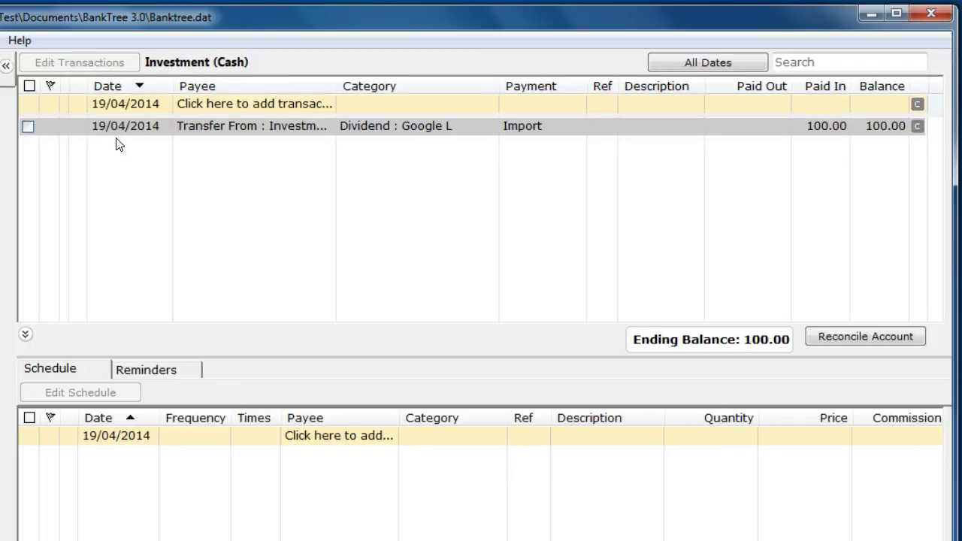
Move the dividend transfer from Investment (Cash) to Cash Account, and return to the Investment account to check the dividend's assigned account.
click(42, 129)
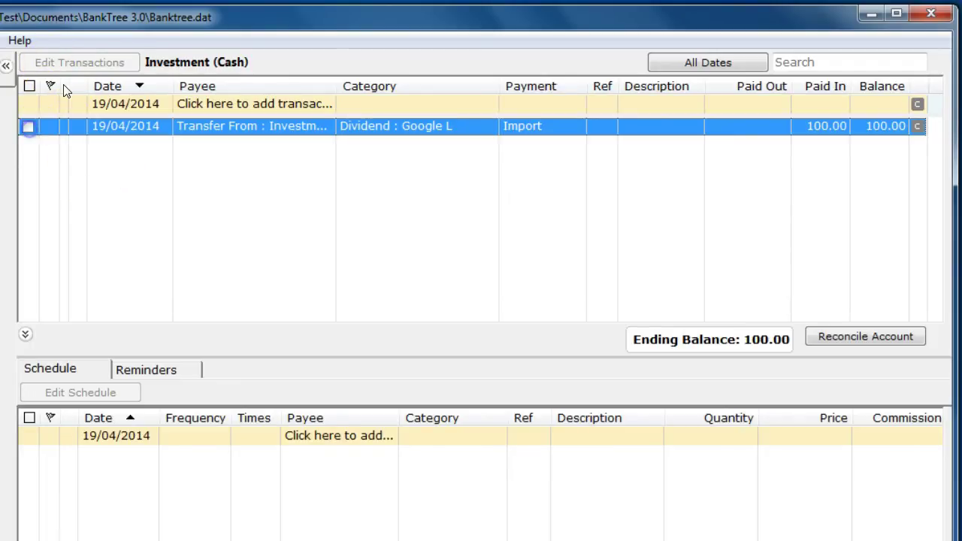
click(60, 62)
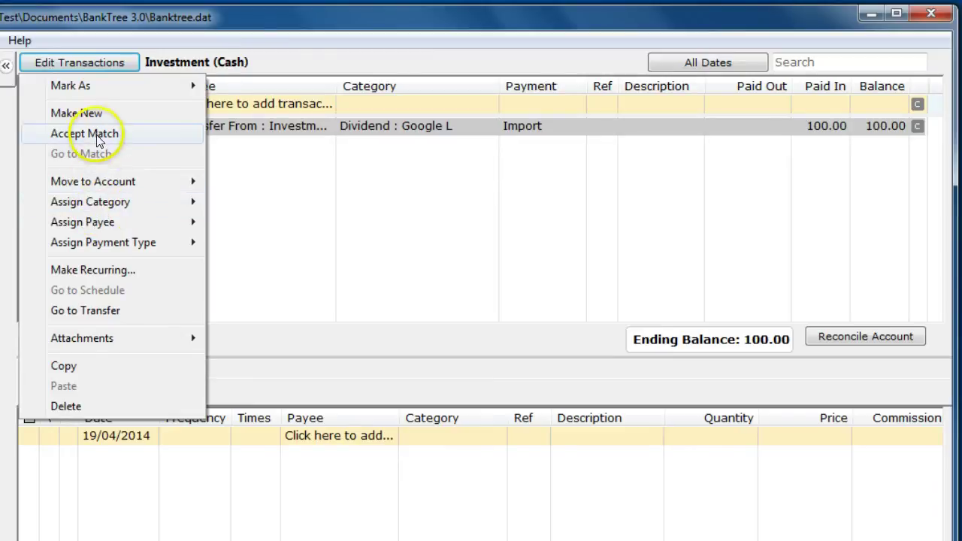
mouse_move(112, 182)
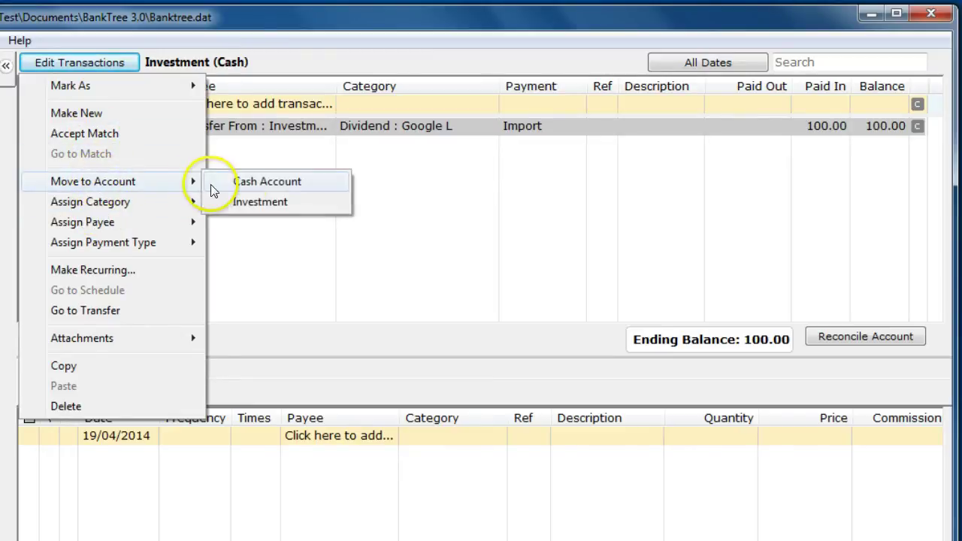
click(252, 184)
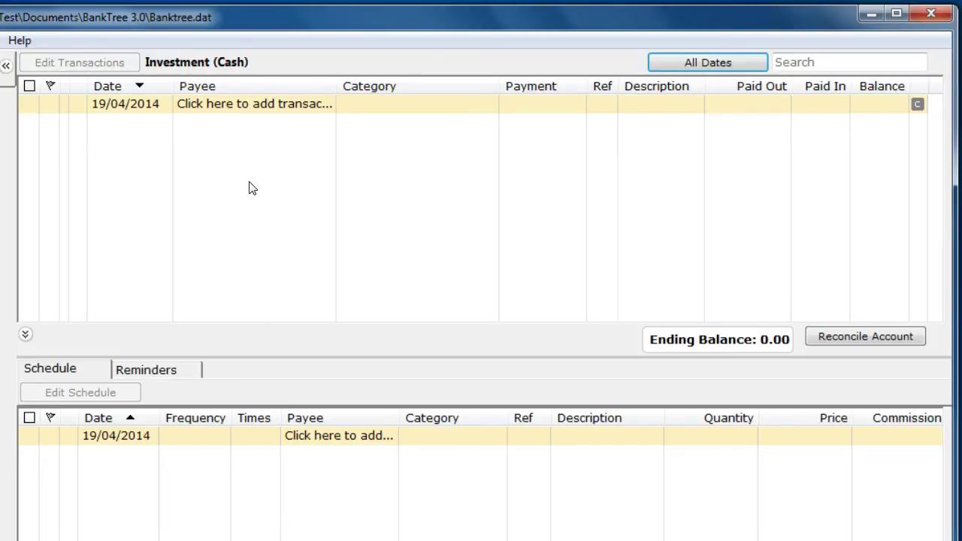
click(37, 286)
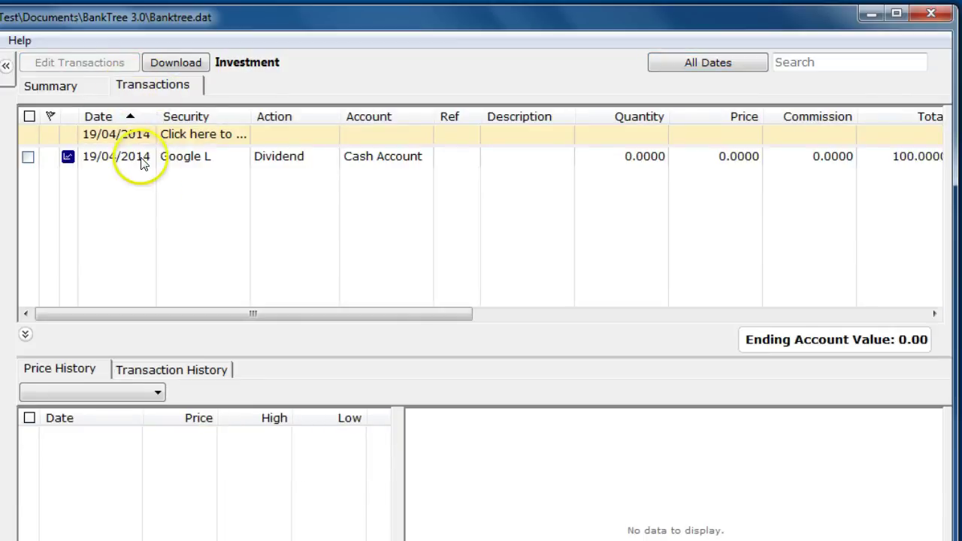
click(389, 163)
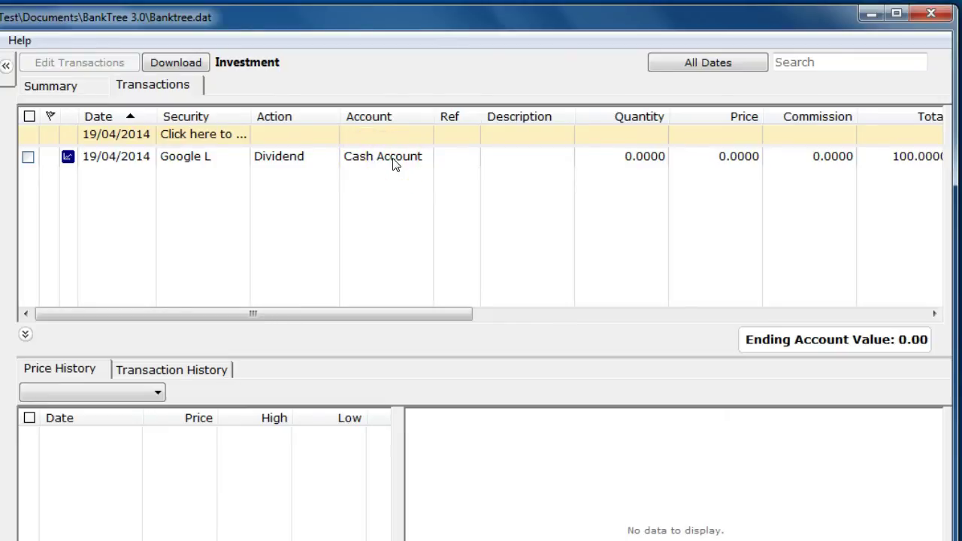
Display Google L's price history and chart from the Investment account's summary.
click(48, 87)
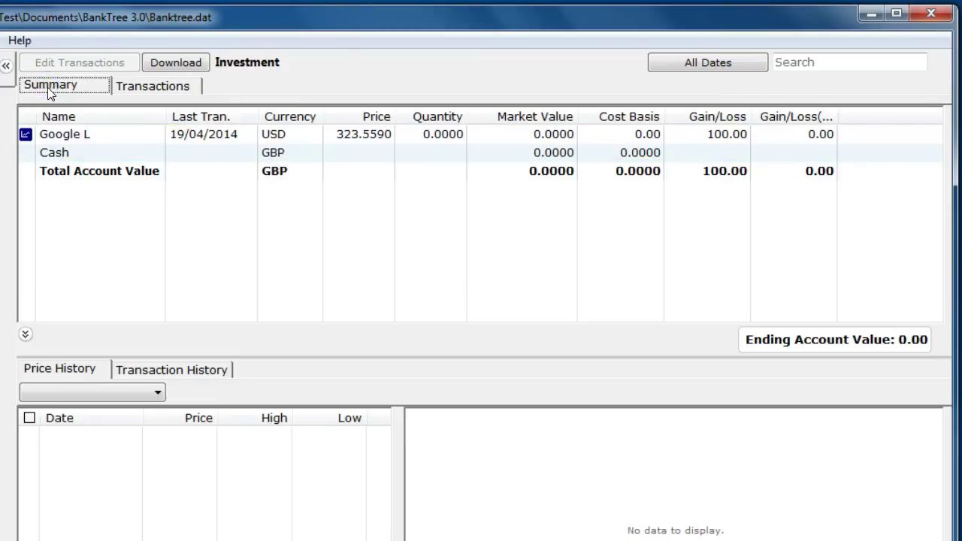
click(25, 133)
click(25, 134)
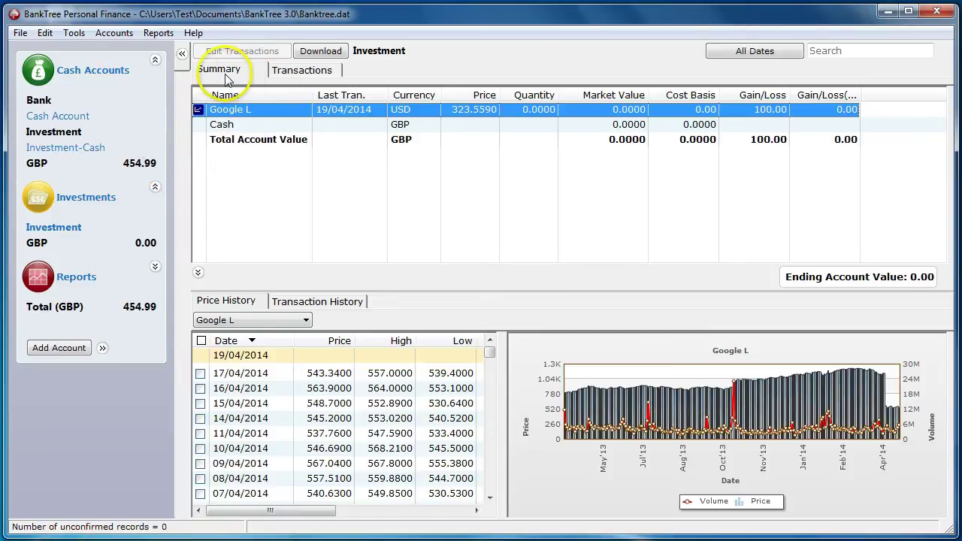
View the Investment Portfolio report, followed by the Investment Transactions report.
click(69, 284)
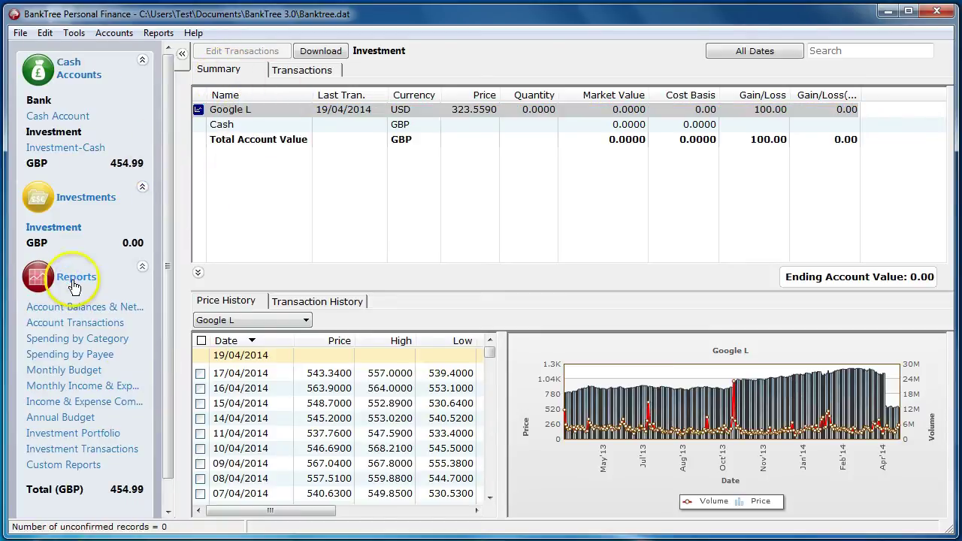
drag(163, 335, 172, 363)
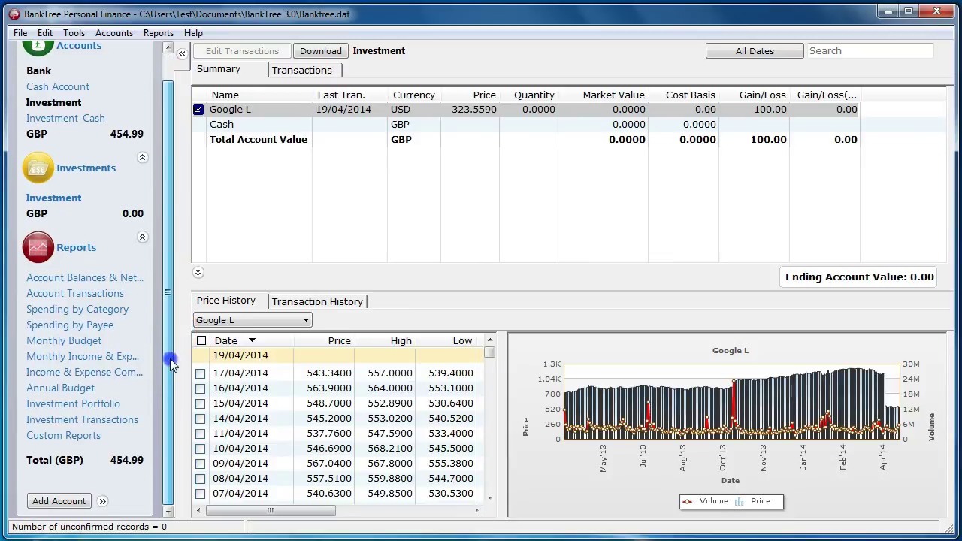
click(54, 406)
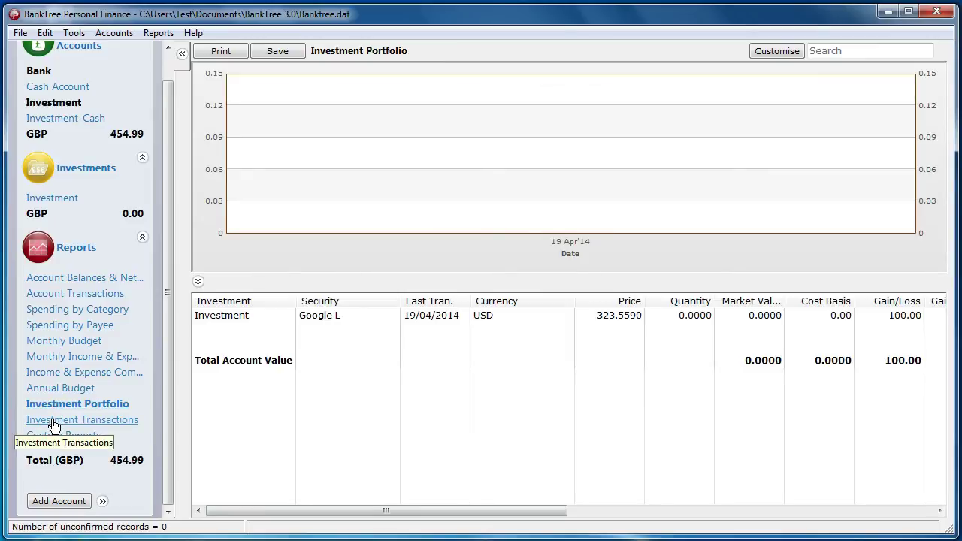
click(53, 424)
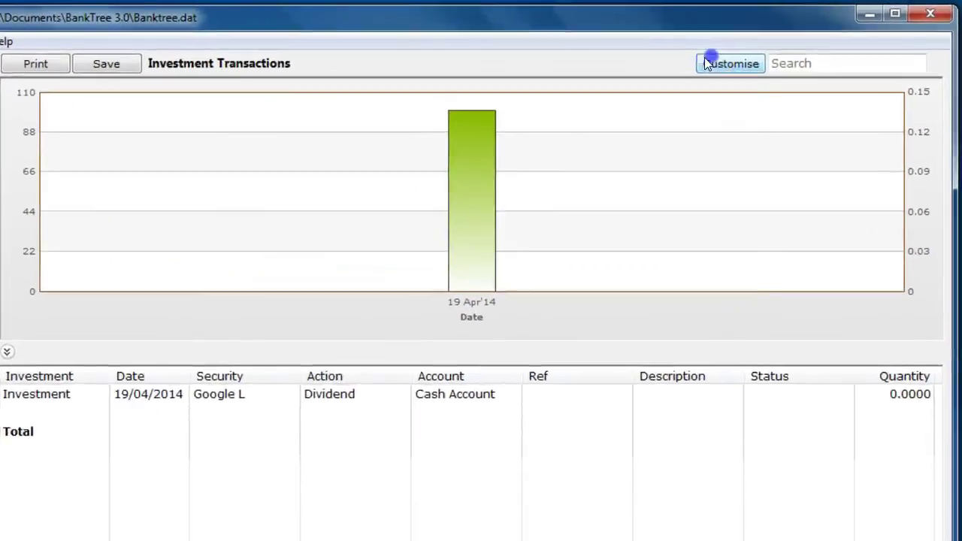
Open the Investment Transactions report's customisation and review its securities and activity filter options, leaving the activity blank.
click(776, 50)
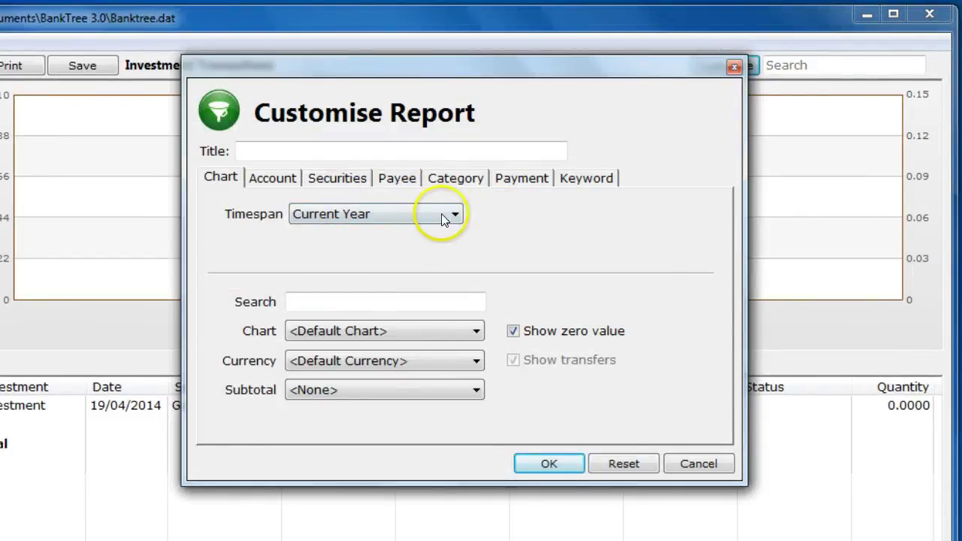
click(319, 179)
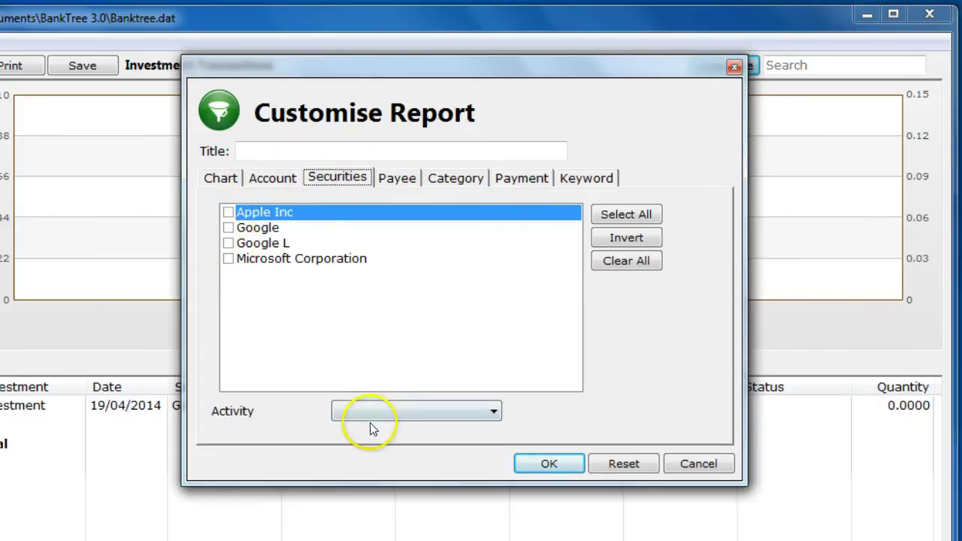
click(338, 410)
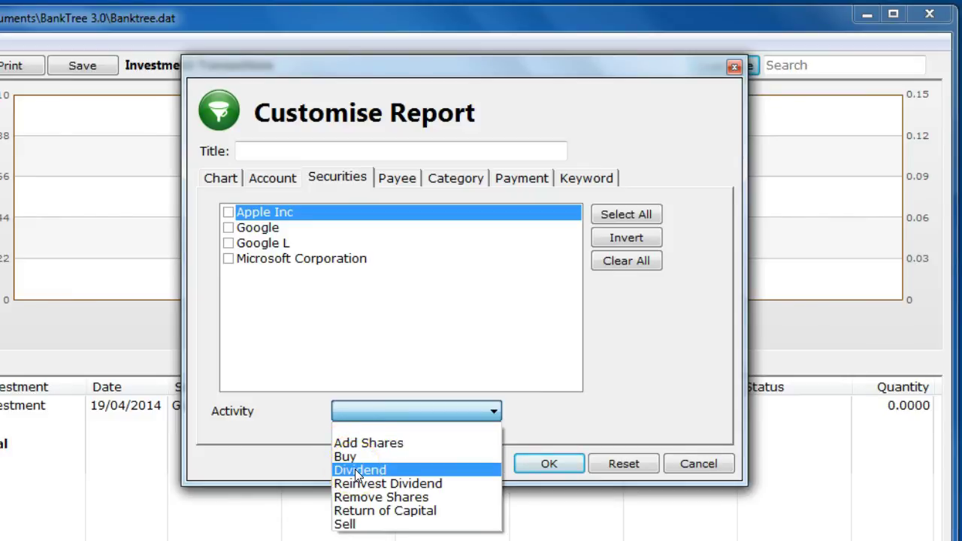
click(438, 433)
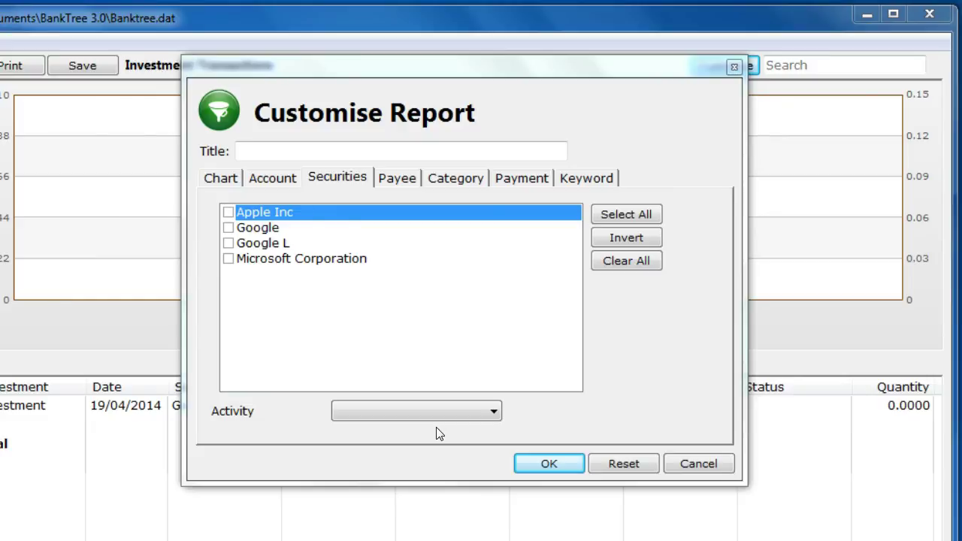
Subtotal the Investment Transactions report by Investment, apply the customisation, and return to the Investment account's summary.
click(221, 179)
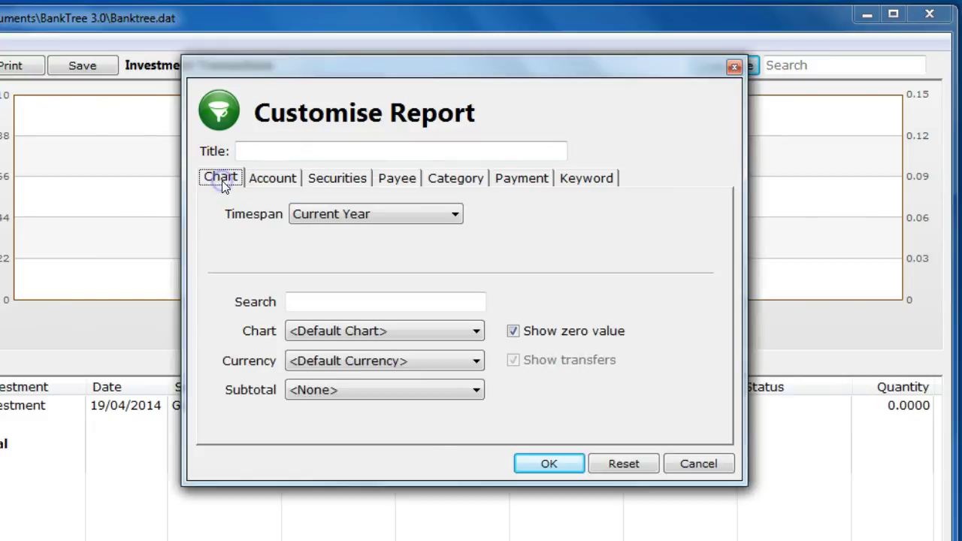
click(339, 390)
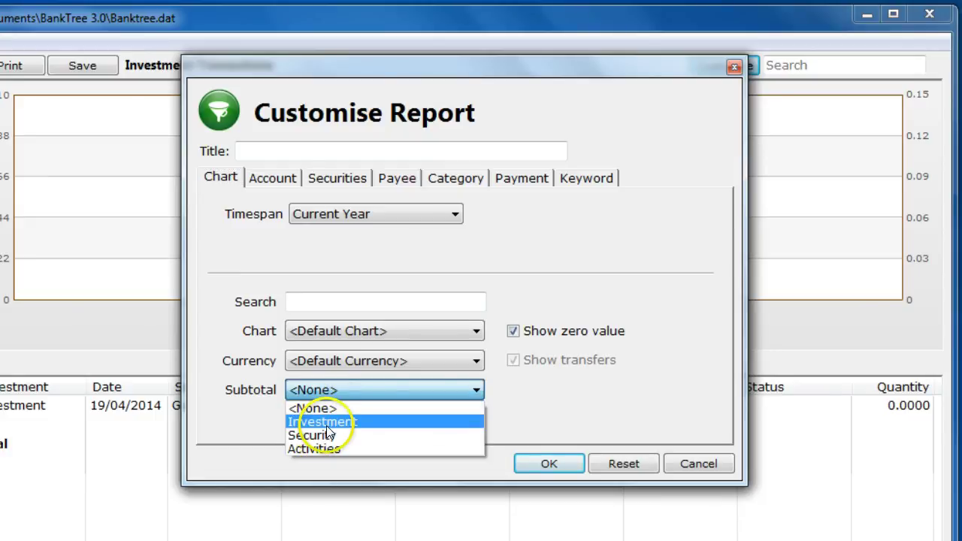
click(326, 422)
click(548, 464)
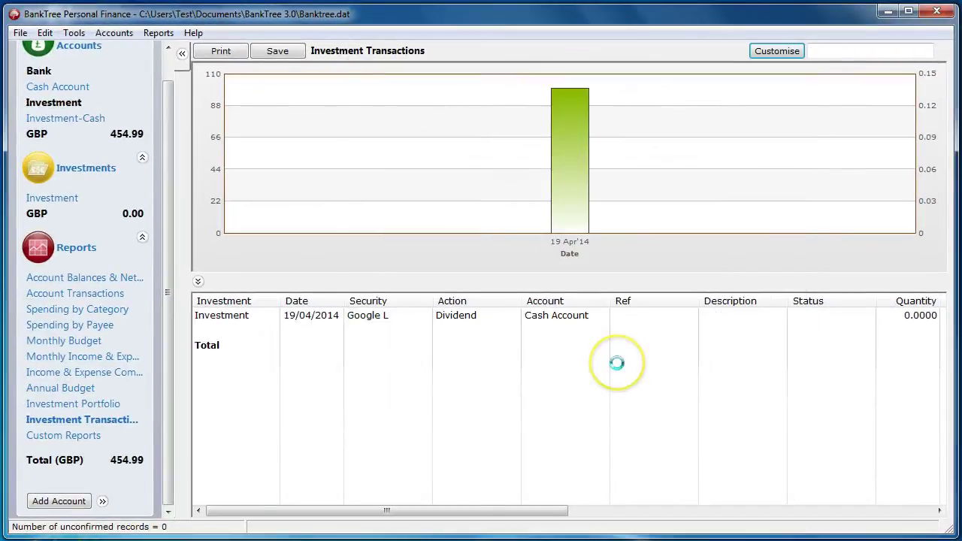
click(55, 200)
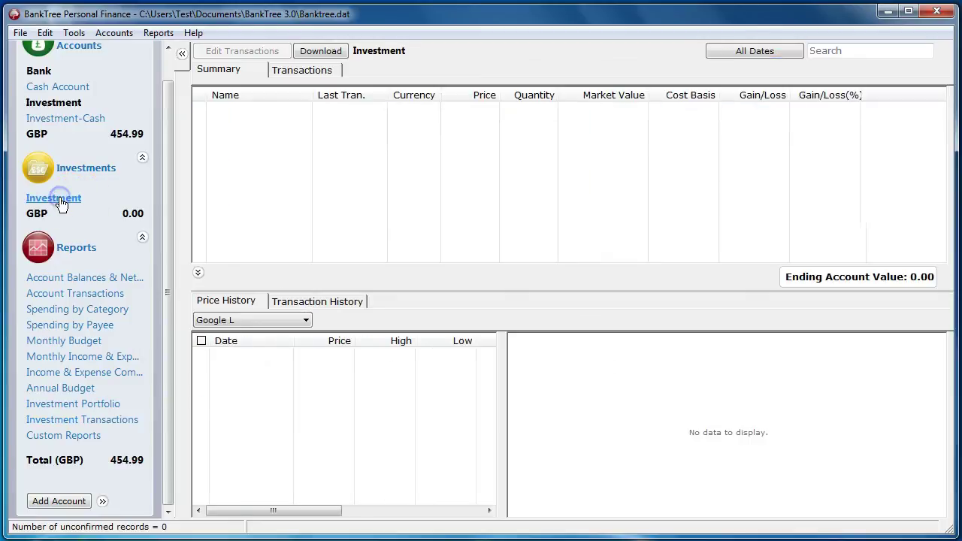